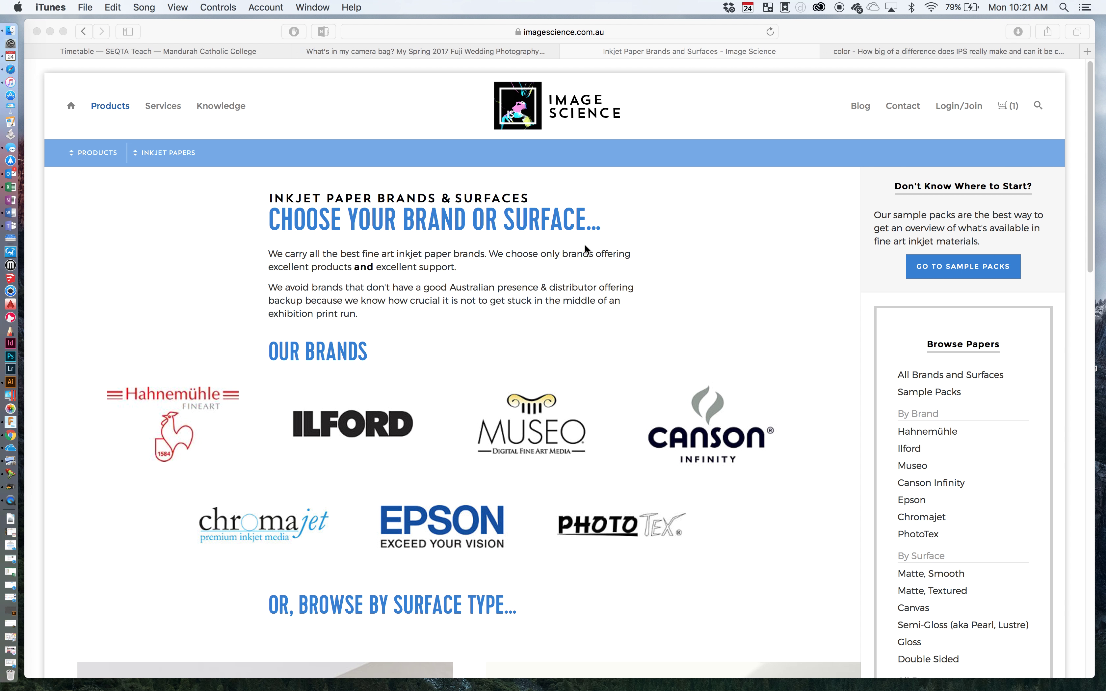
Switch spaces with Ctrl+Right from Safari to the full-screen Fusion 360 Untitled design.
{"action": "key", "text": "ctrl+Right"}
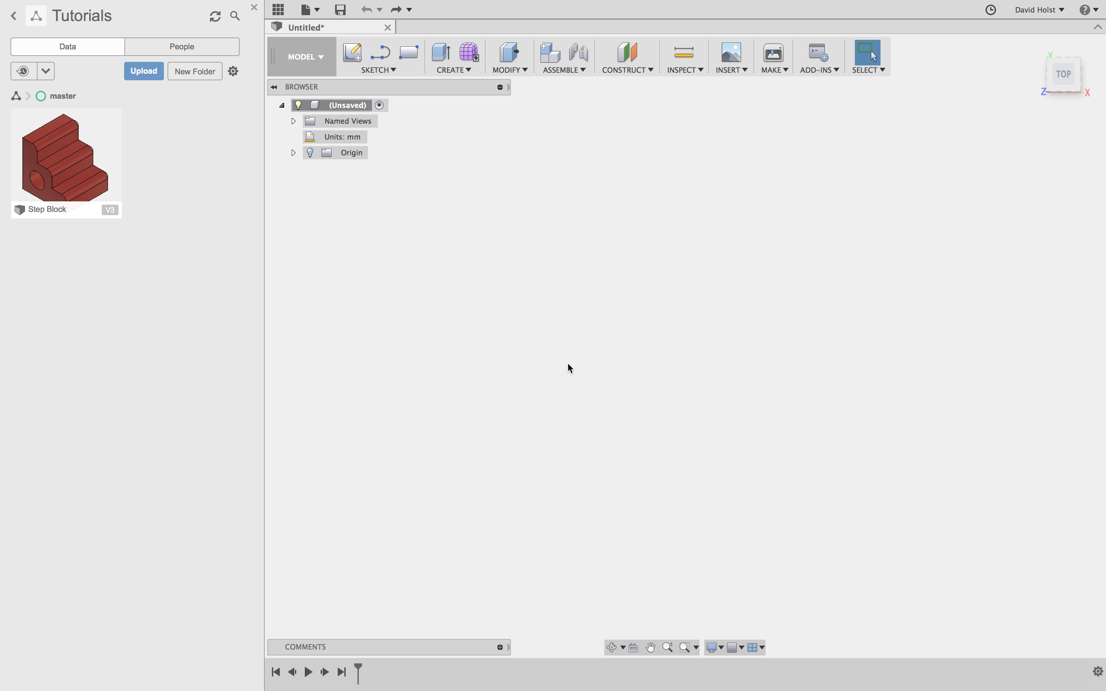
Begin Sketch1 on the XY origin plane of the empty design.
{"action": "middle_click_drag", "start_coordinate": [575, 398], "coordinate": [585, 366], "text": "shift"}
{"action": "key", "text": "Escape"}
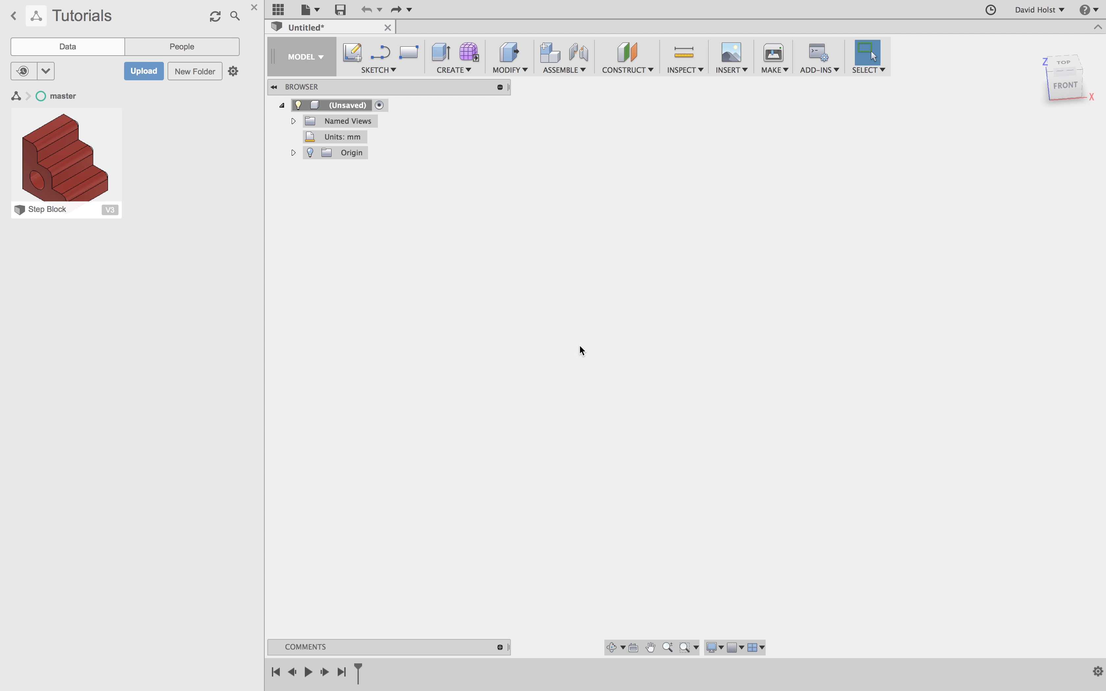
{"action": "left_click", "coordinate": [356, 55]}
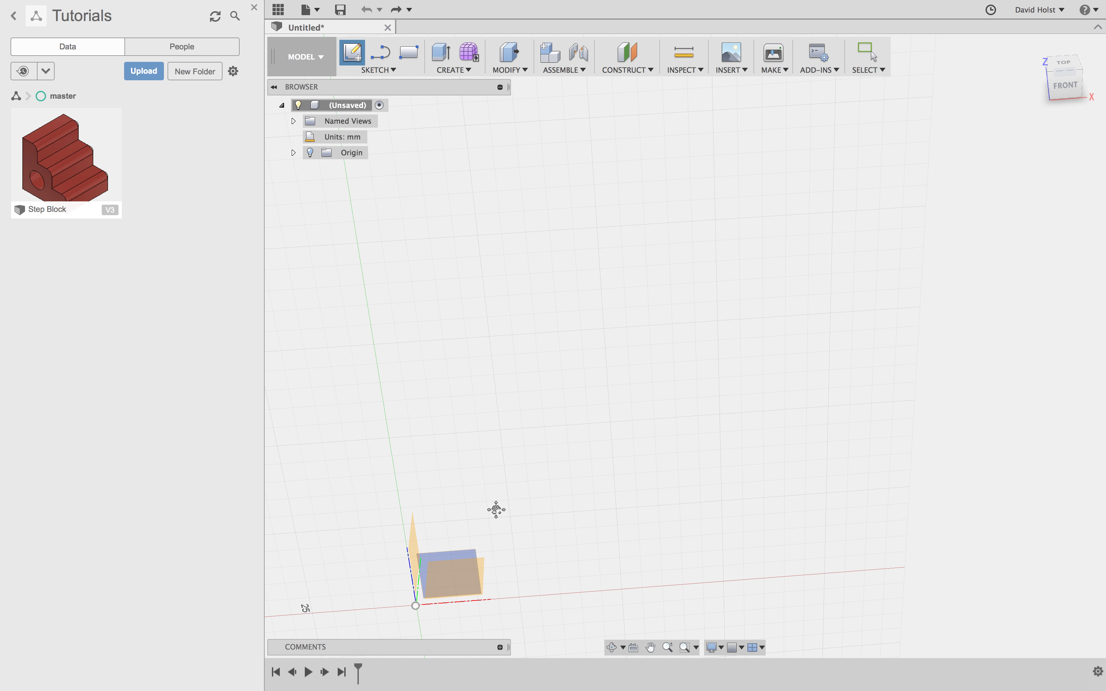
{"action": "middle_click_drag", "start_coordinate": [494, 509], "coordinate": [594, 304]}
{"action": "scroll", "coordinate": [537, 388], "scroll_direction": "up", "scroll_amount": 2}
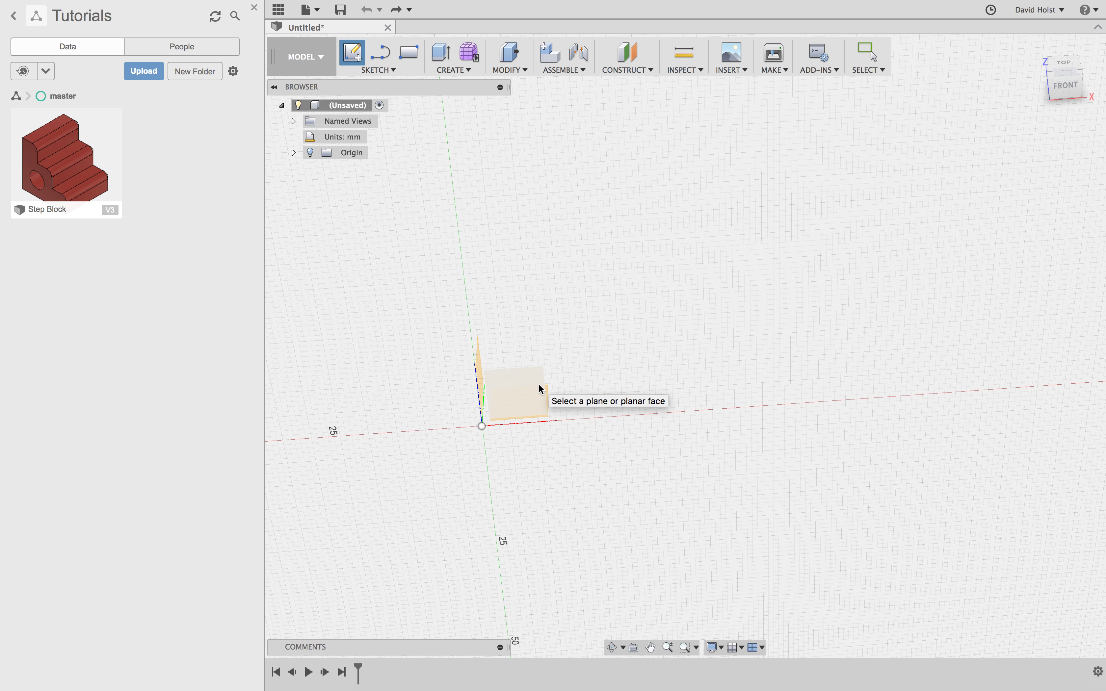
{"action": "middle_click_drag", "start_coordinate": [494, 343], "coordinate": [494, 378], "text": "shift"}
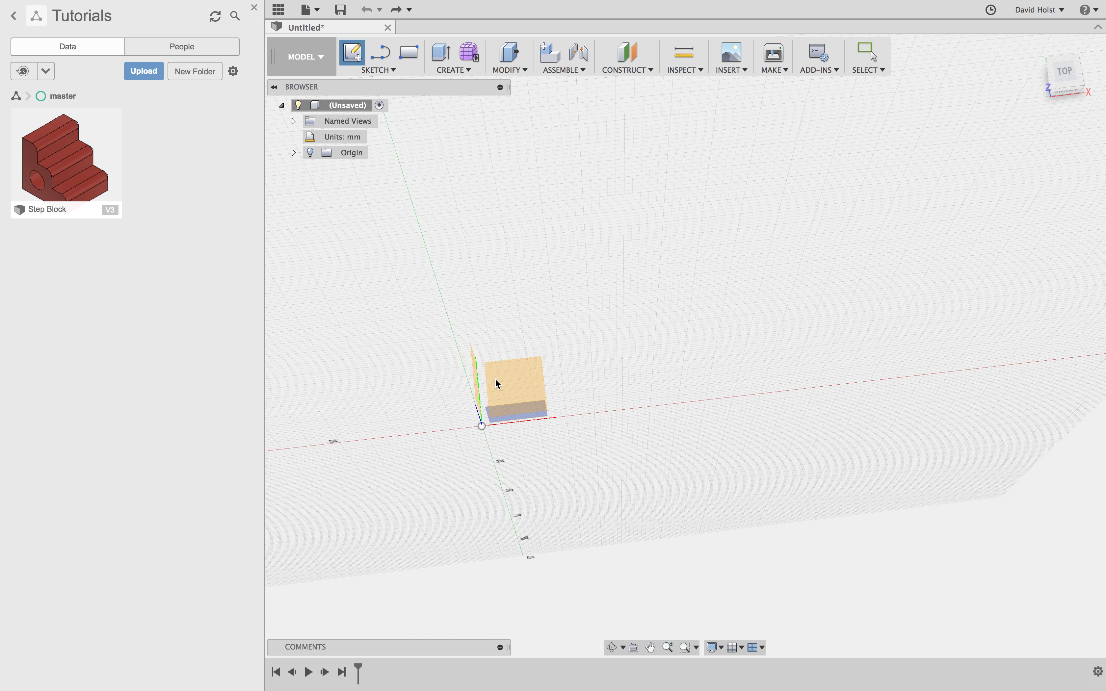
{"action": "left_click", "coordinate": [518, 376]}
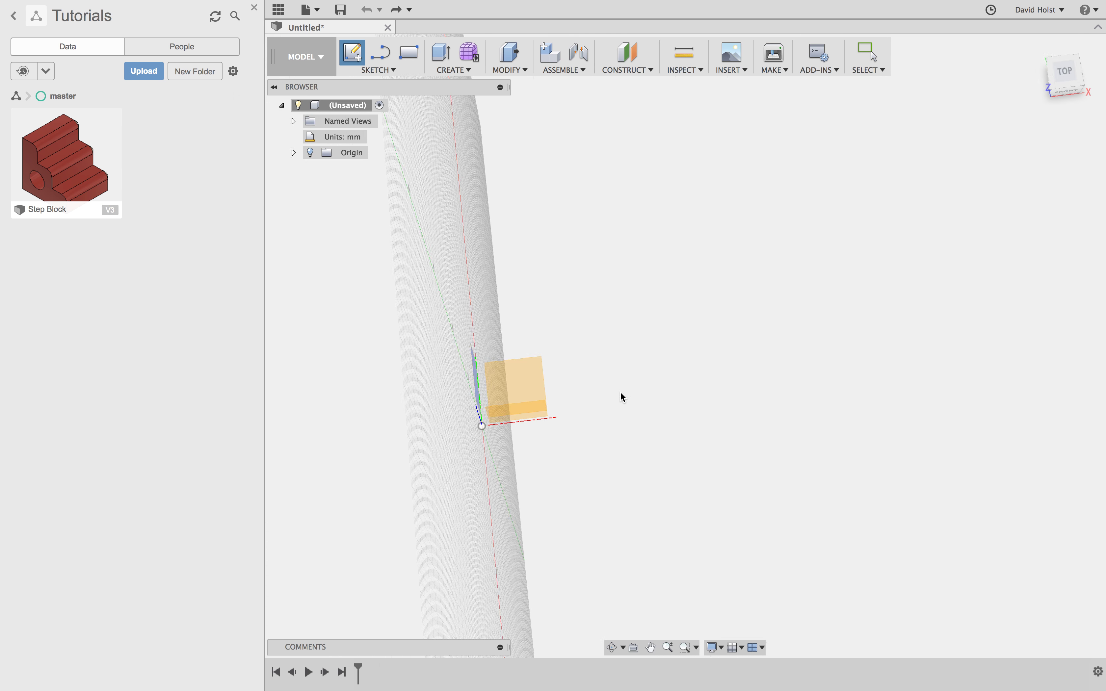
{"action": "left_click", "coordinate": [515, 382]}
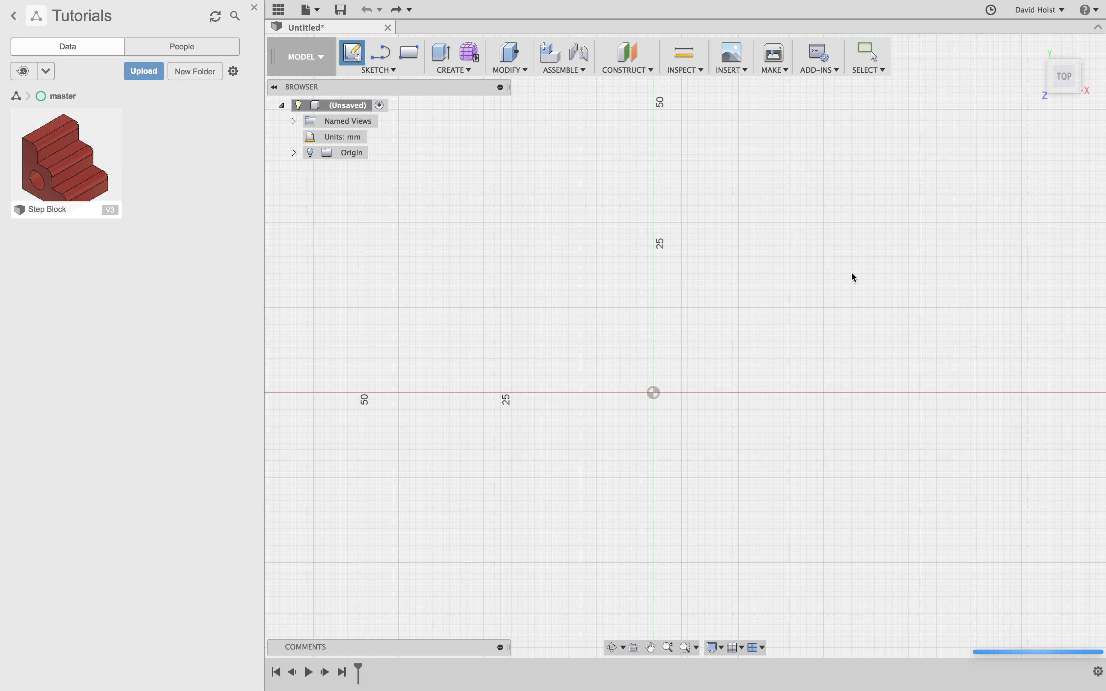
{"action": "middle_click_drag", "start_coordinate": [774, 318], "coordinate": [410, 413]}
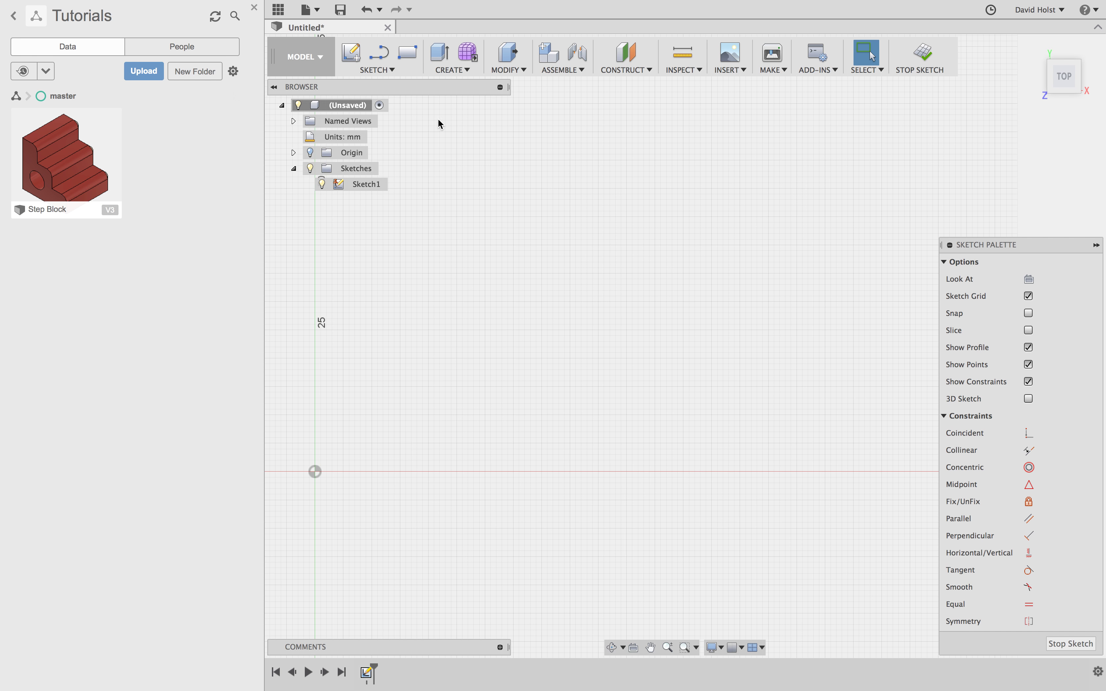
Draw a 2-point rectangle near the origin, 25 mm tall by 75 mm wide.
{"action": "left_click", "coordinate": [407, 52]}
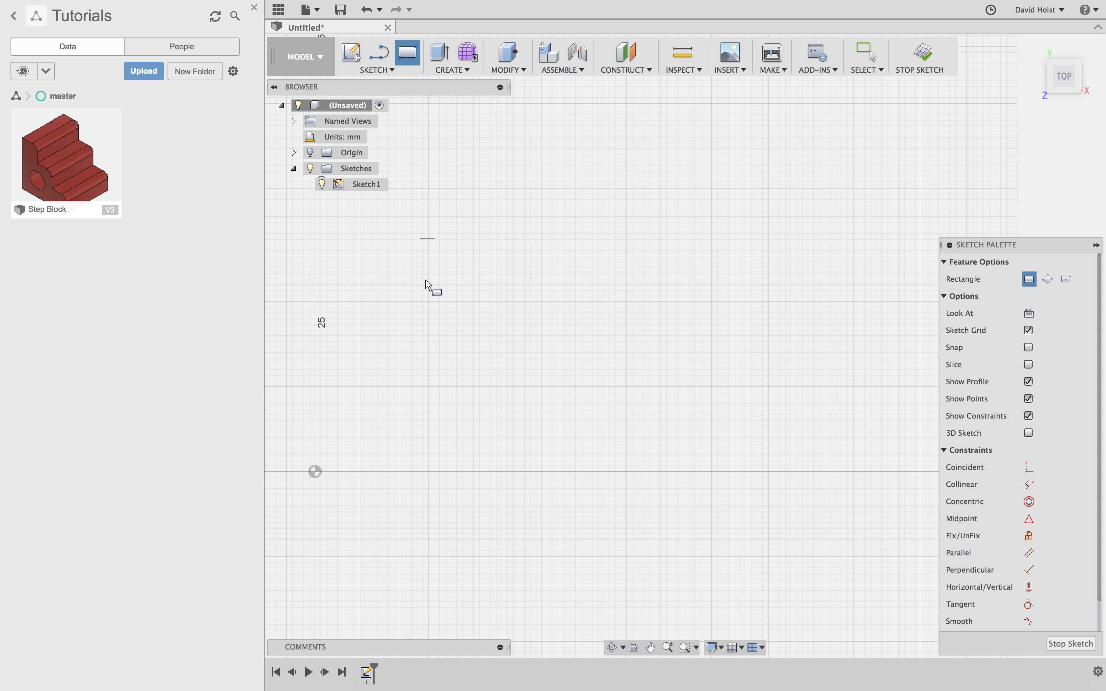
{"action": "left_click", "coordinate": [374, 439]}
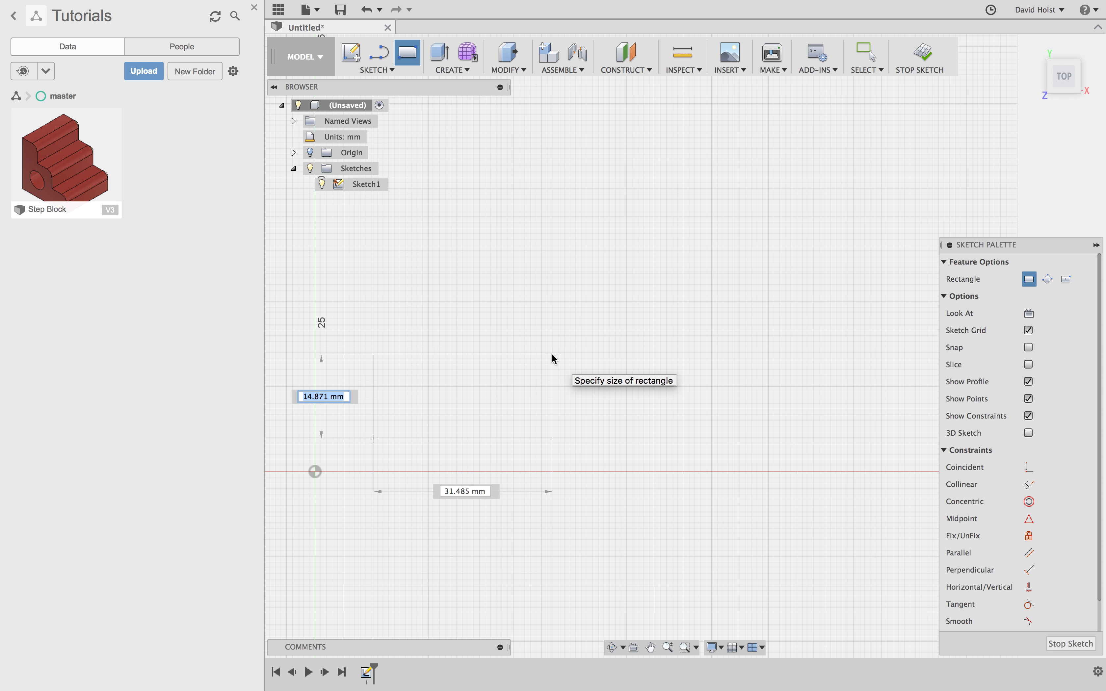
{"action": "type", "text": "25"}
{"action": "key", "text": "Tab"}
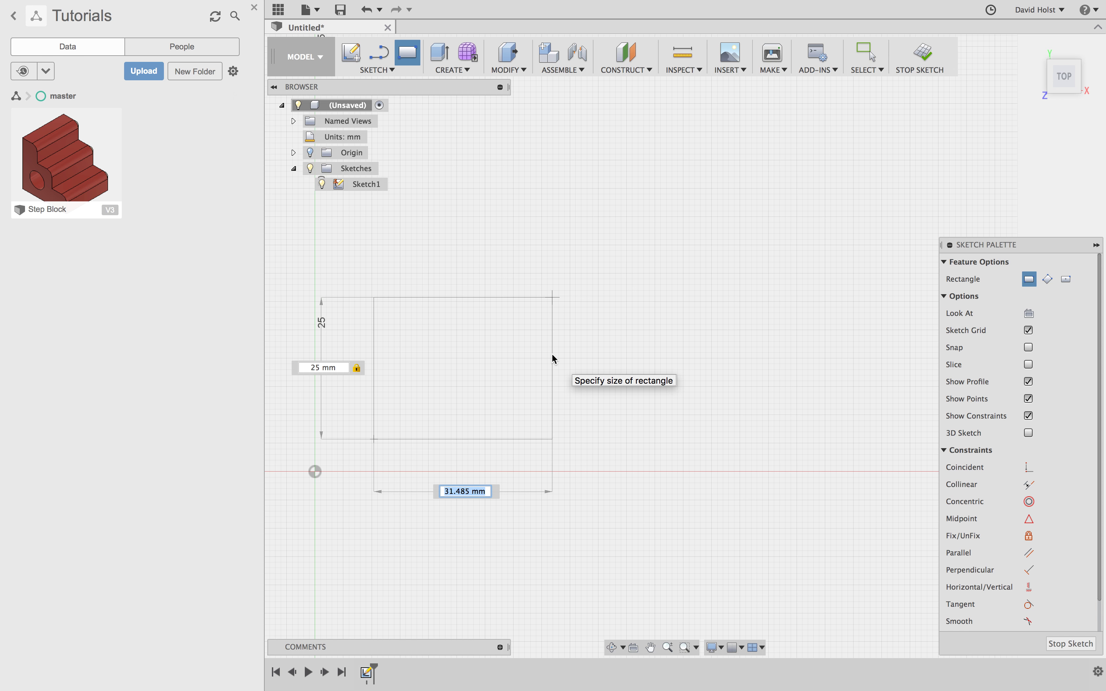
{"action": "type", "text": "85"}
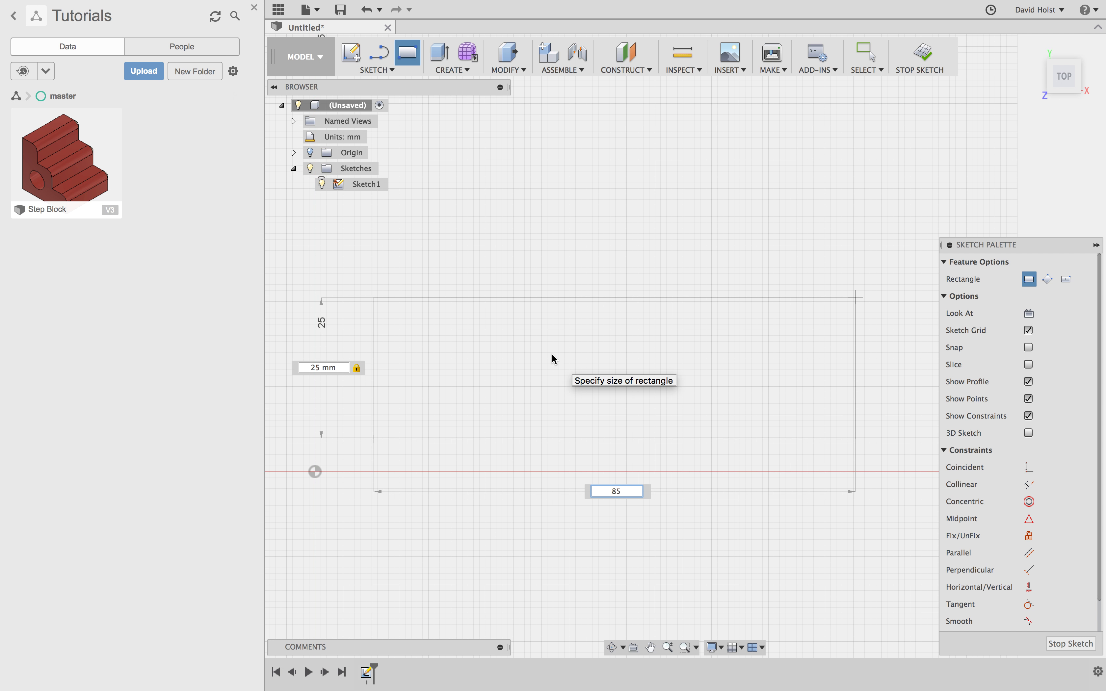
{"action": "key", "text": "BackSpace"}
{"action": "key", "text": "BackSpace"}
{"action": "type", "text": "75"}
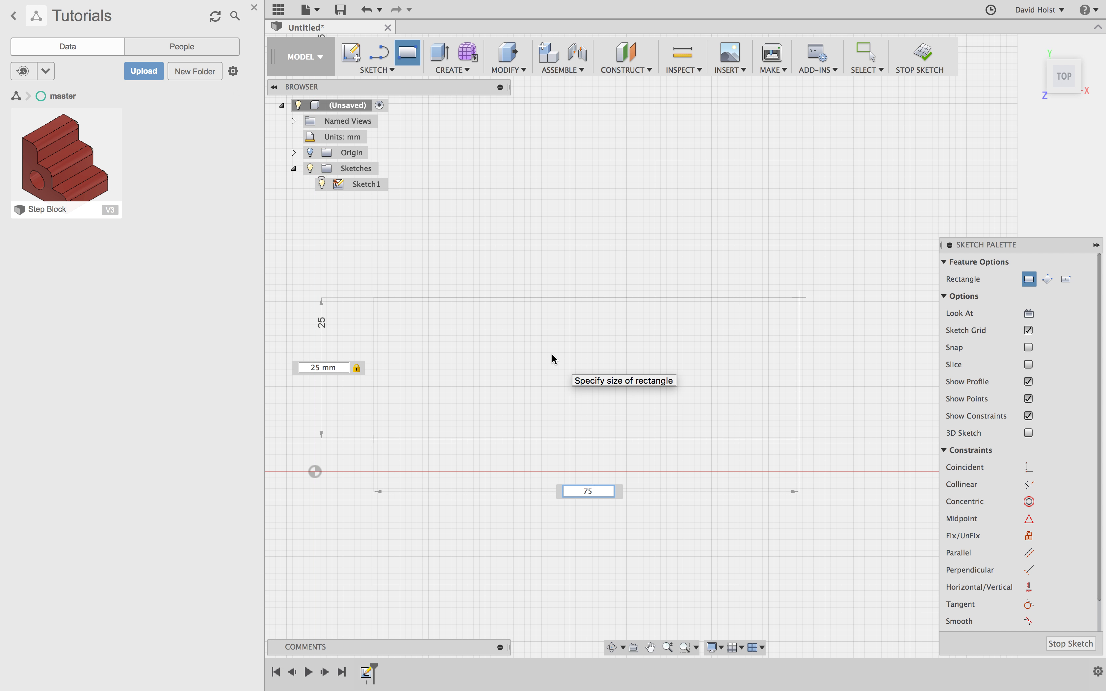
{"action": "key", "text": "Tab"}
{"action": "key", "text": "Tab"}
{"action": "key", "text": "Tab"}
{"action": "key", "text": "Tab"}
{"action": "key", "text": "Return"}
{"action": "key", "text": "Escape"}
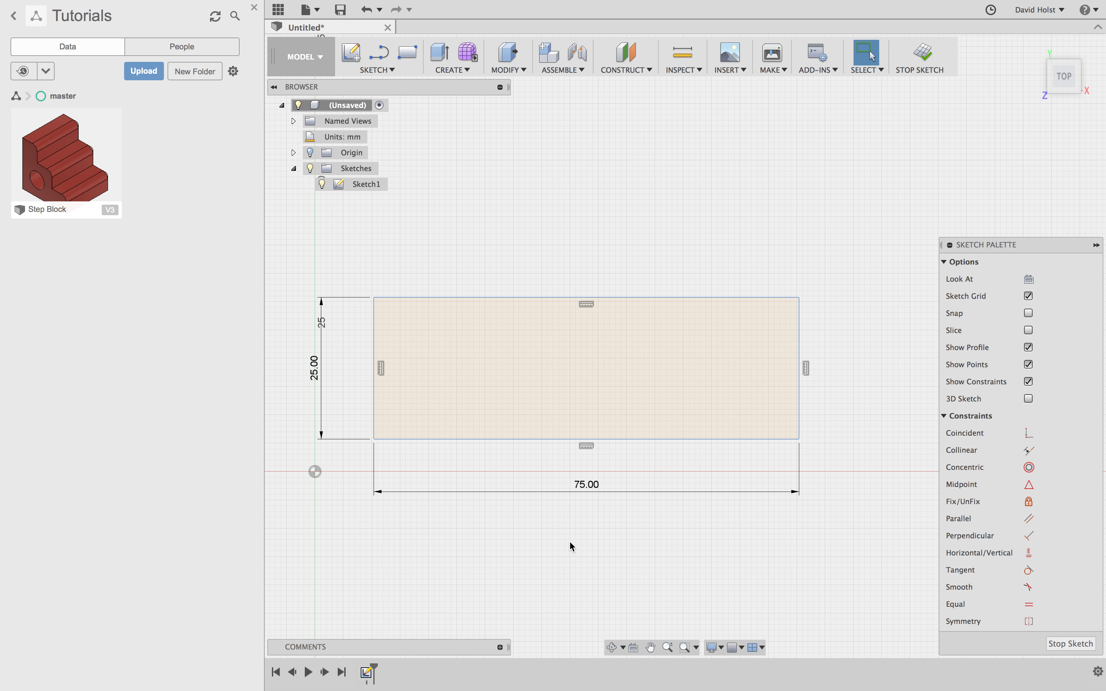
Press Pull the rectangle profile 3 mm into a solid plate, Body1.
{"action": "middle_click_drag", "start_coordinate": [570, 541], "coordinate": [569, 518], "text": "shift"}
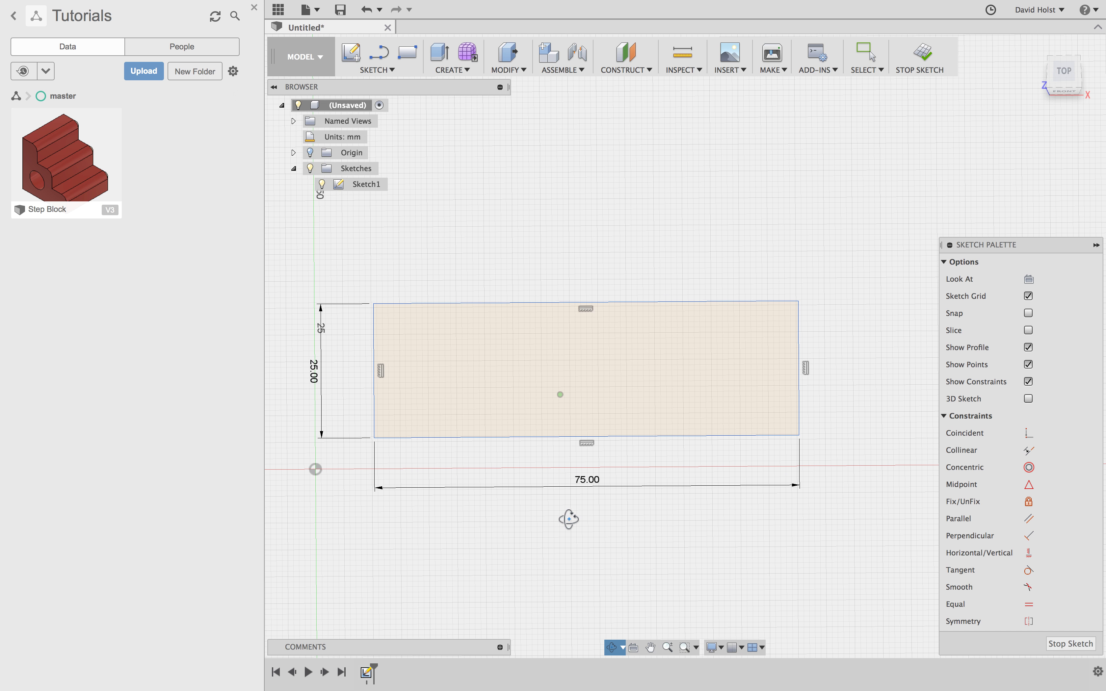
{"action": "key", "text": "q"}
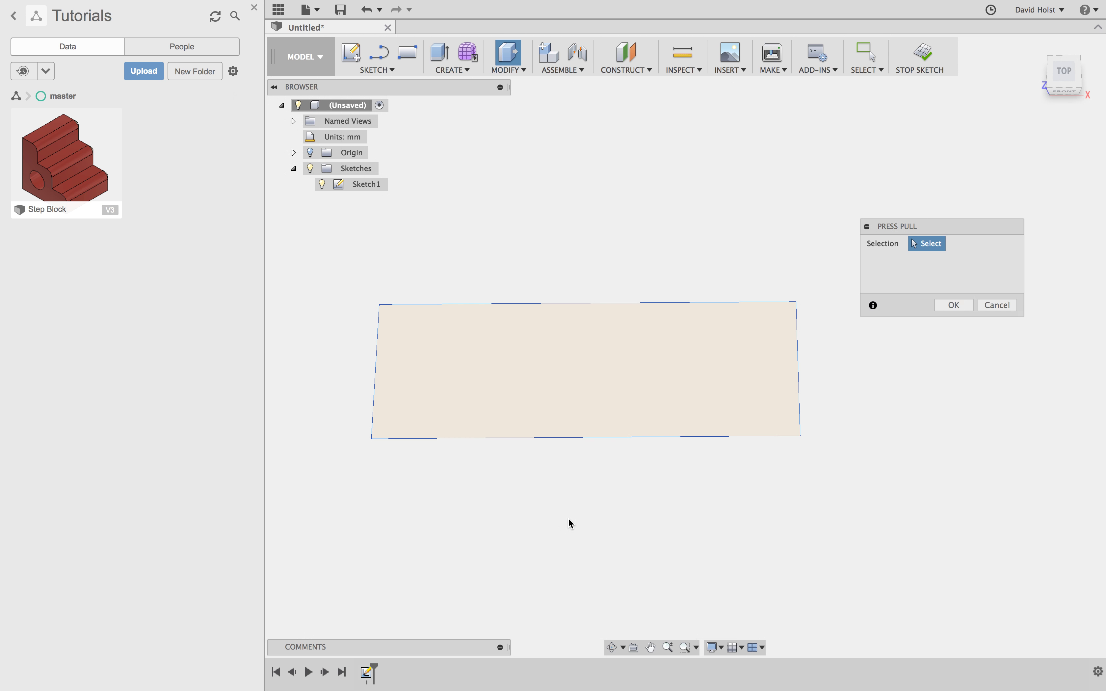
{"action": "left_click", "coordinate": [637, 413]}
{"action": "type", "text": "3"}
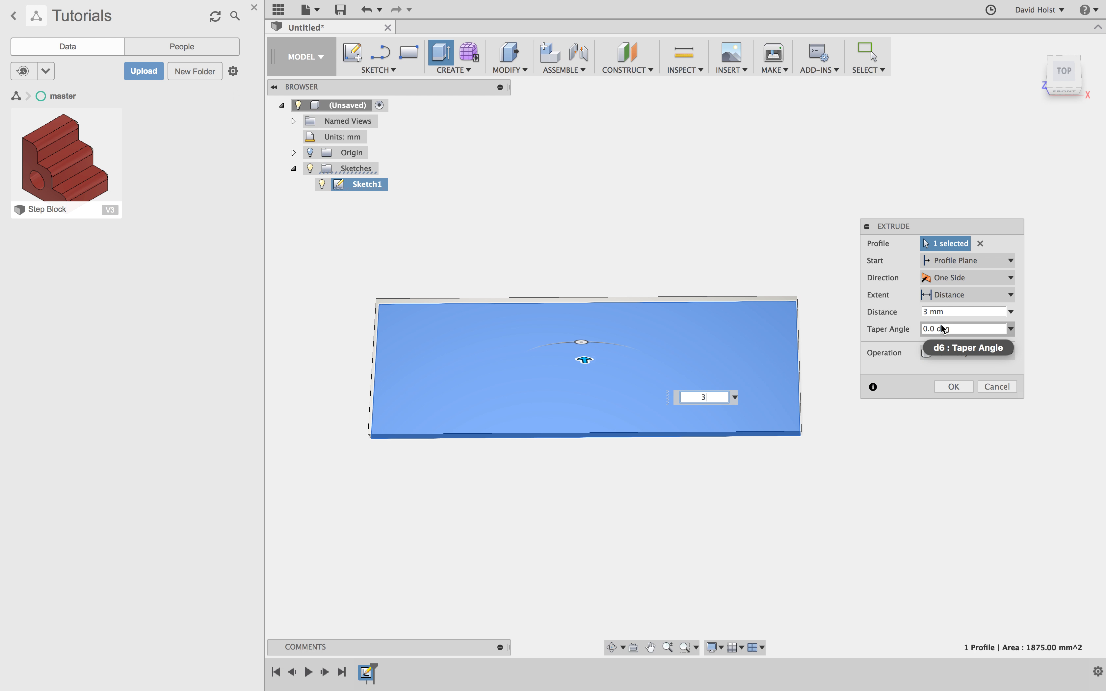
{"action": "key", "text": "Return"}
{"action": "middle_click_drag", "start_coordinate": [505, 368], "coordinate": [506, 368], "text": "shift"}
{"action": "key", "text": "Escape"}
{"action": "left_click", "coordinate": [369, 341]}
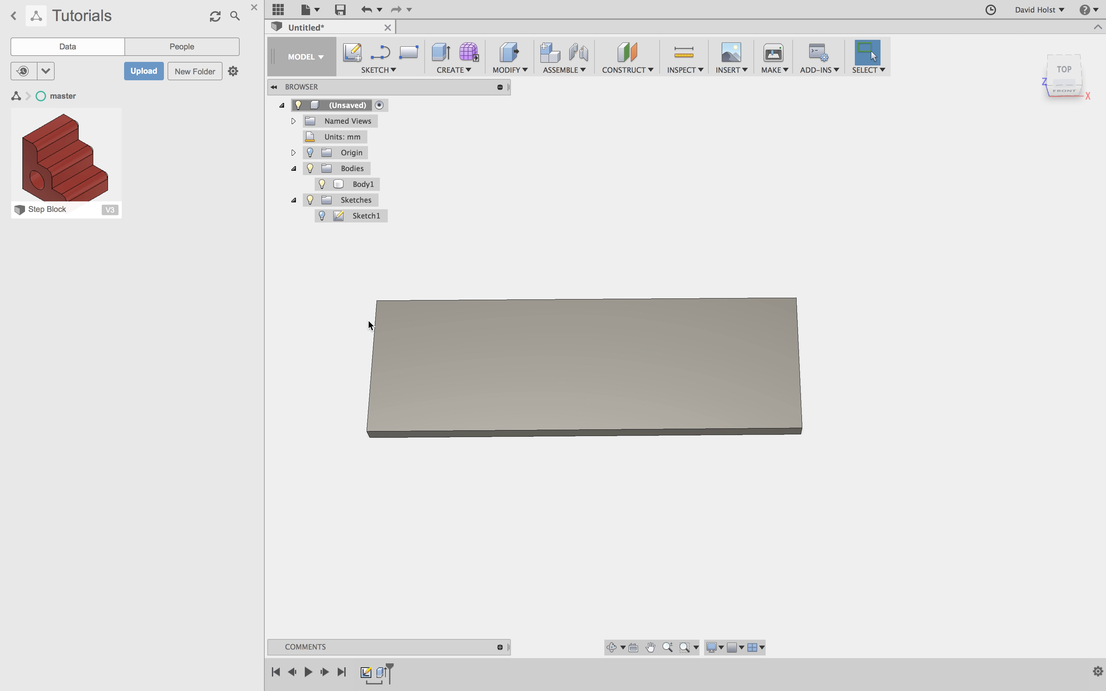
{"action": "key", "text": "f"}
{"action": "key", "text": "Escape"}
{"action": "scroll", "coordinate": [428, 290], "scroll_direction": "up", "scroll_amount": 1}
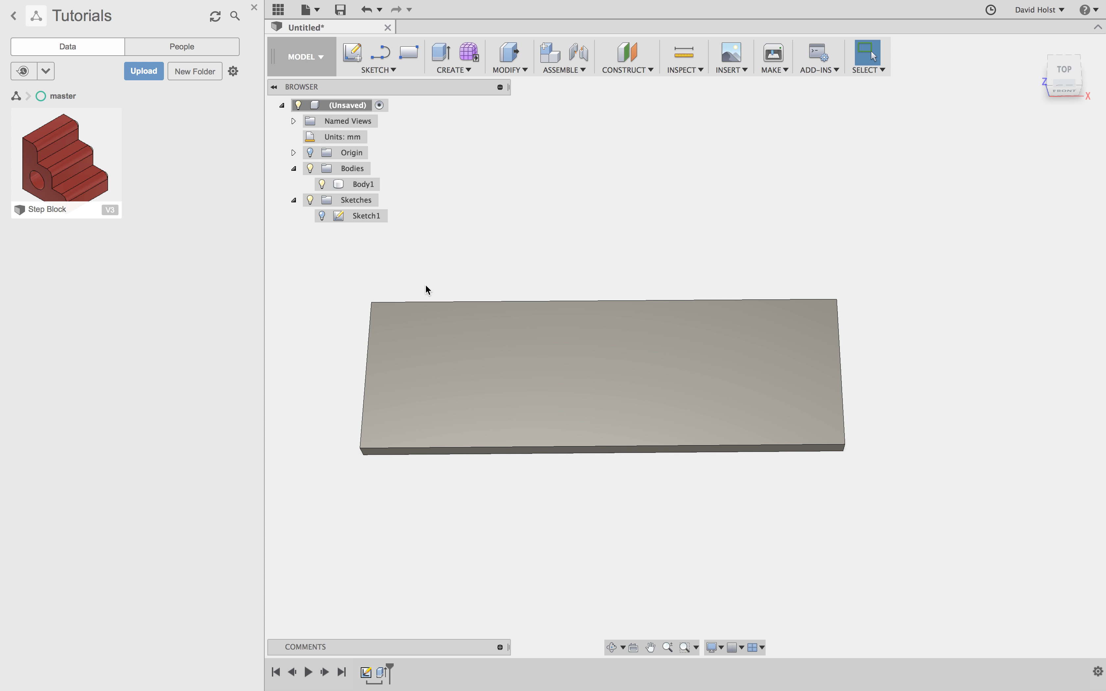
Start the solid Fillet command and select the plate's four corner edges.
{"action": "type", "text": "s"}
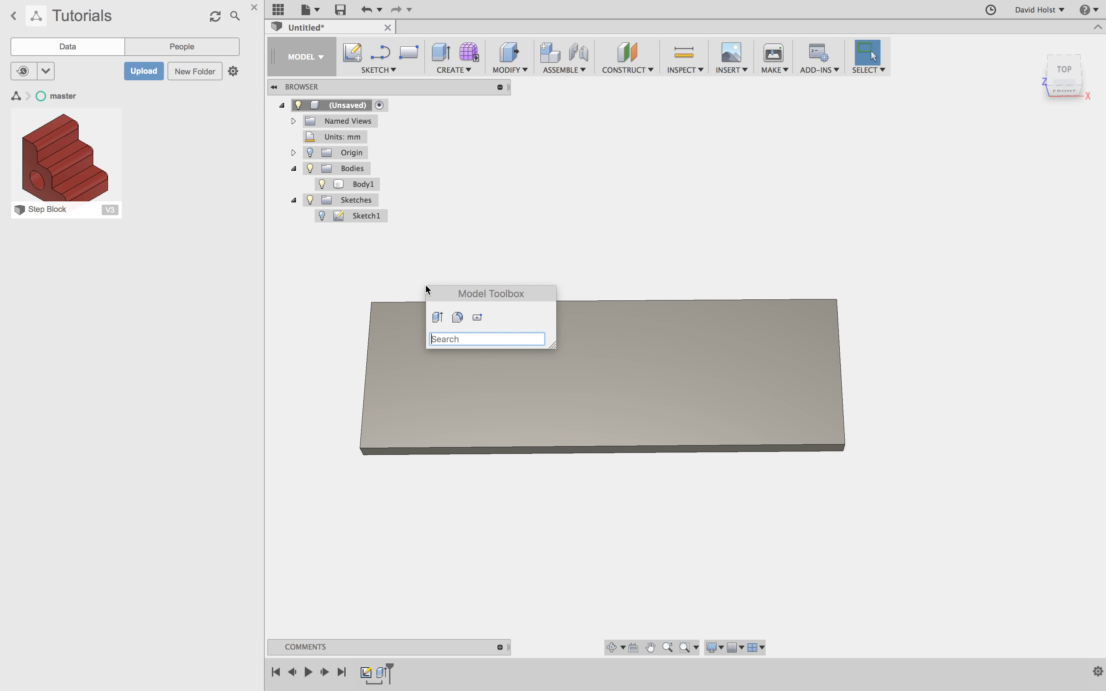
{"action": "type", "text": "fillet"}
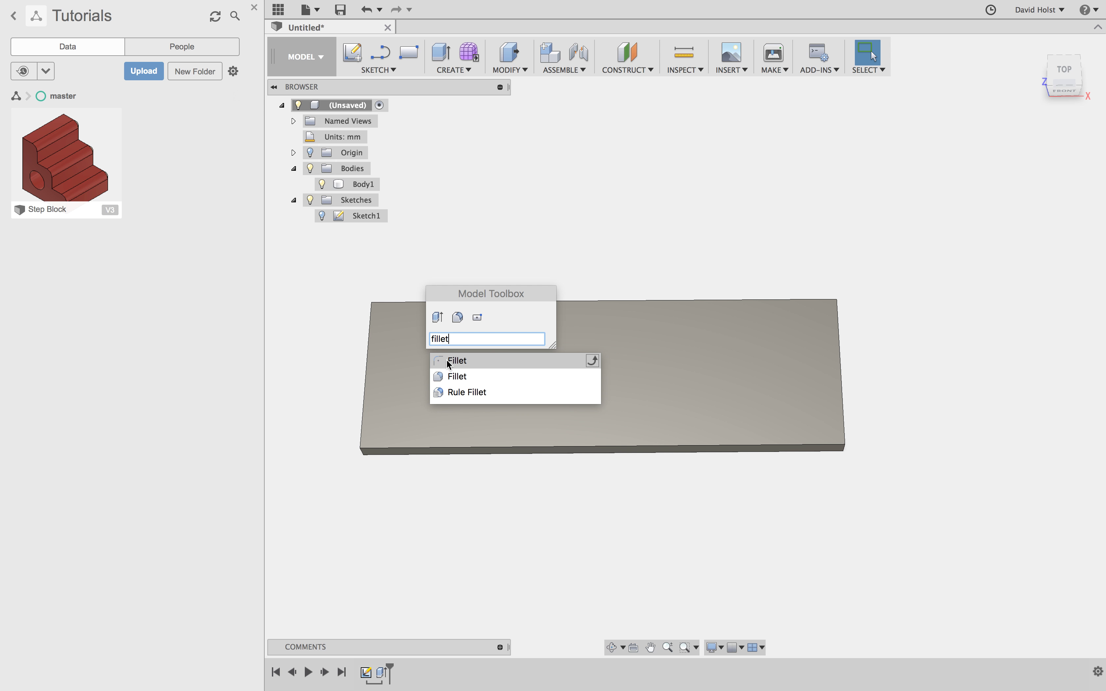
{"action": "left_click", "coordinate": [453, 376]}
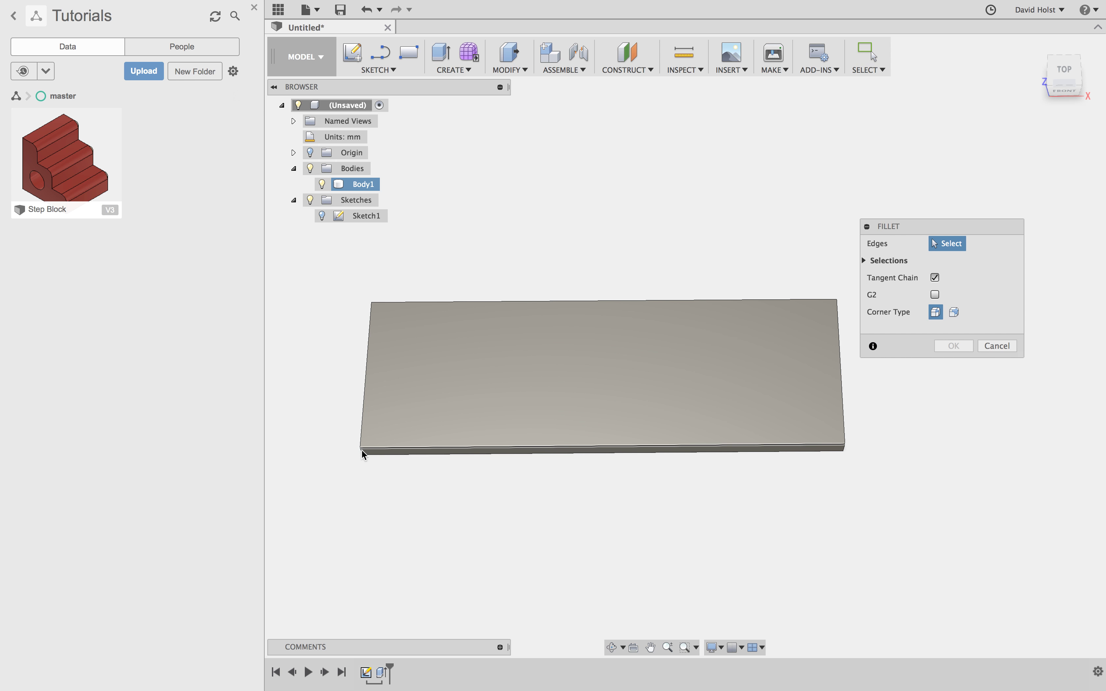
{"action": "left_click", "coordinate": [366, 450]}
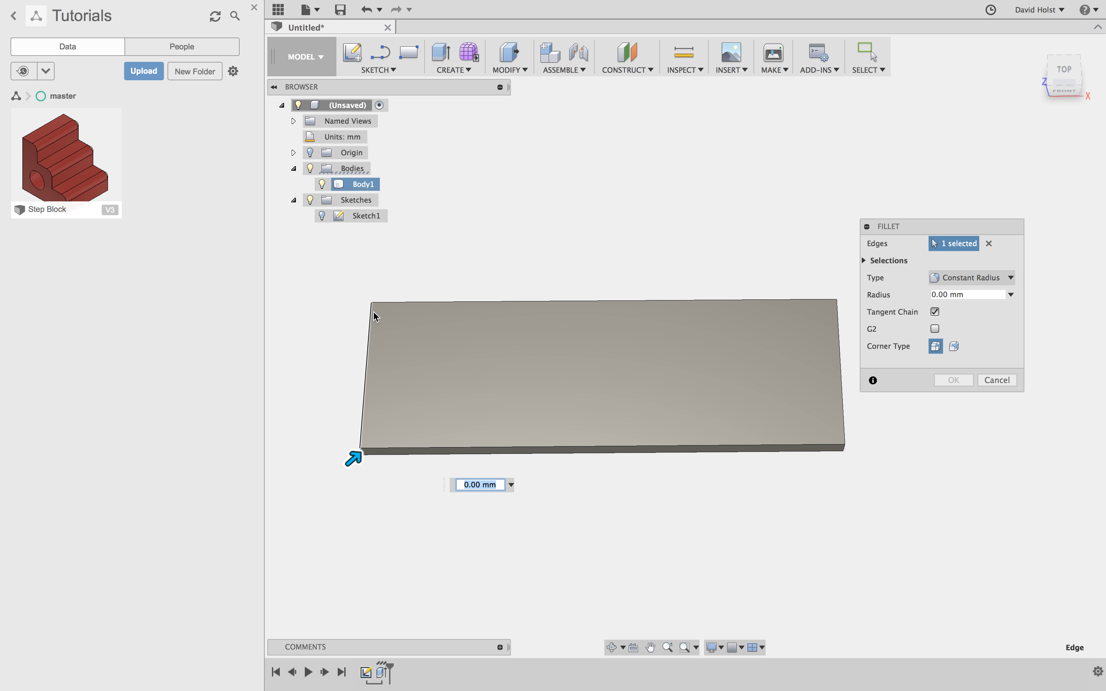
{"action": "left_click", "coordinate": [377, 309]}
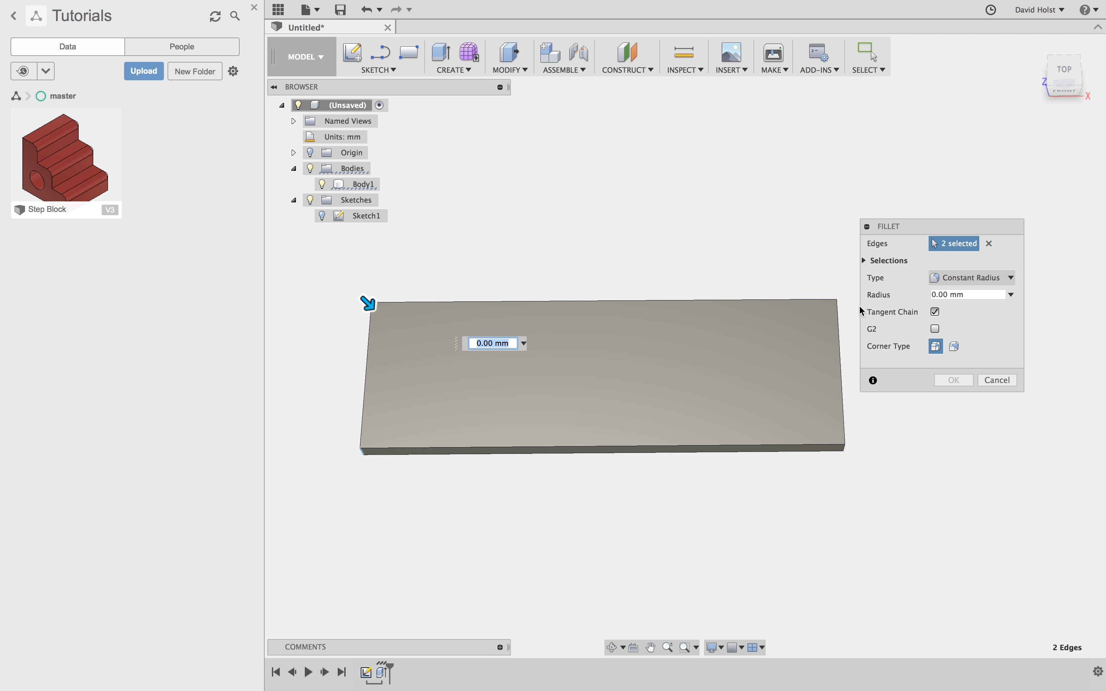
{"action": "left_click", "coordinate": [835, 309]}
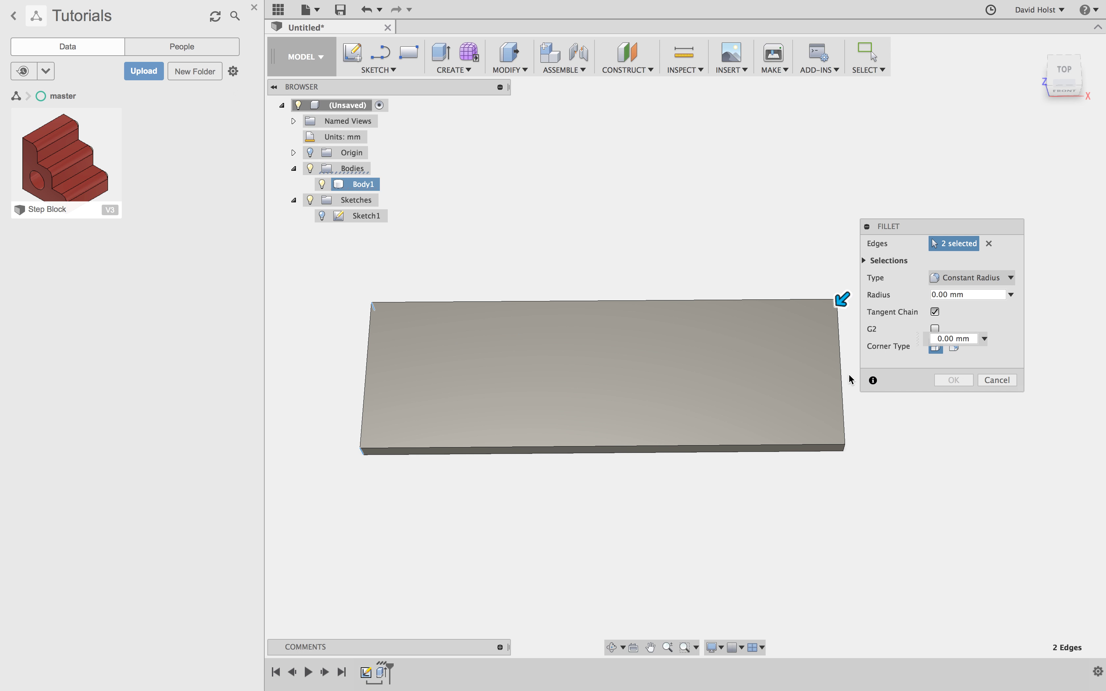
{"action": "left_click", "coordinate": [844, 453]}
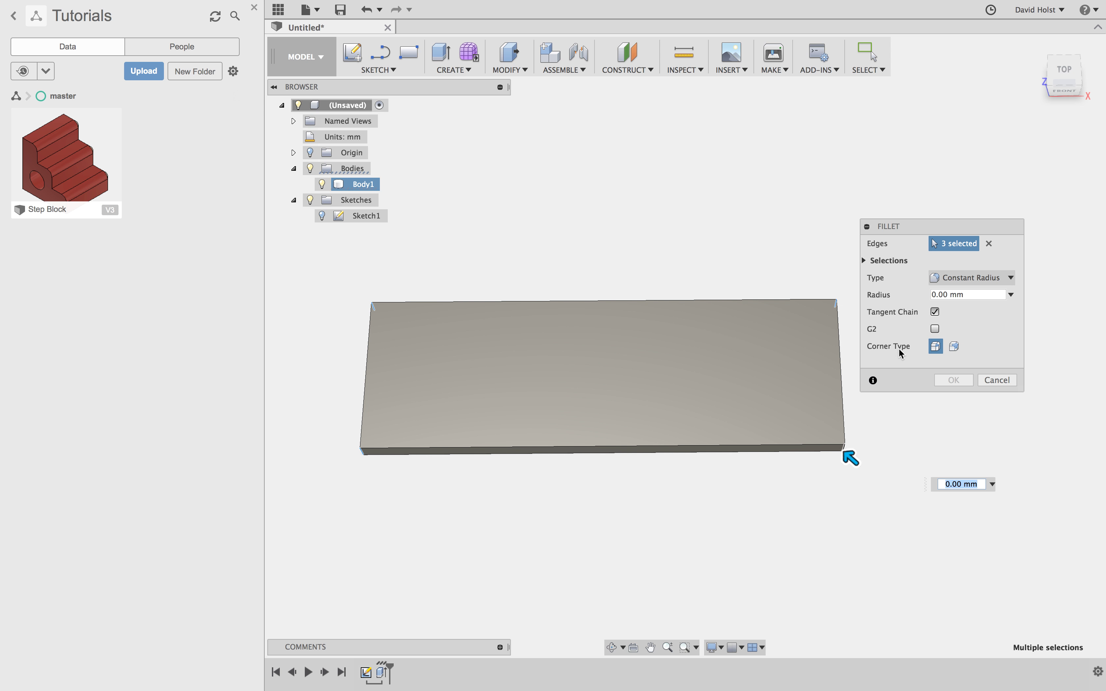
Set the fillet radius to 10 mm and apply it.
{"action": "left_click", "coordinate": [966, 294]}
{"action": "triple_click", "coordinate": [966, 294]}
{"action": "type", "text": "15"}
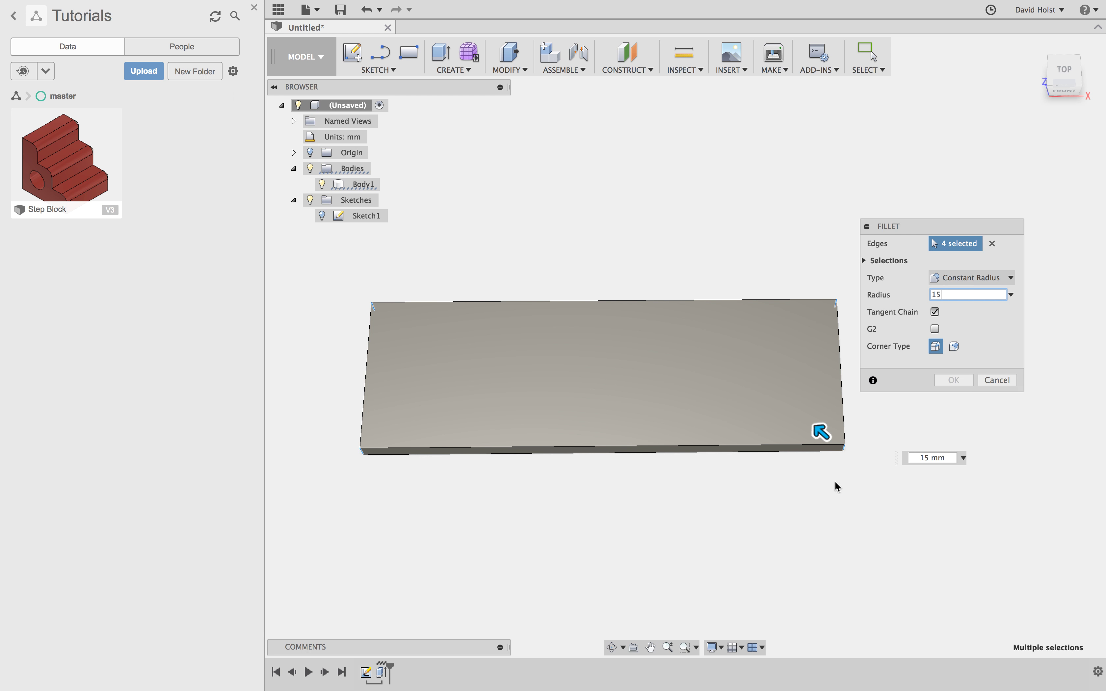
{"action": "double_click", "coordinate": [949, 293]}
{"action": "type", "text": "10"}
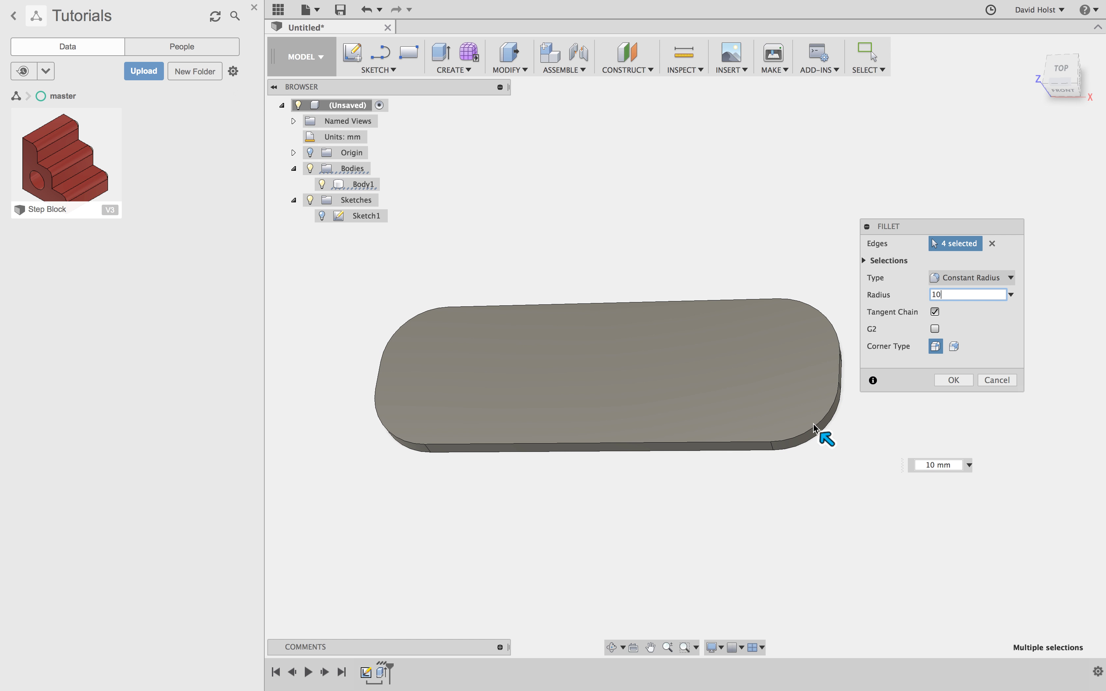
{"action": "middle_click_drag", "start_coordinate": [719, 416], "coordinate": [719, 419], "text": "shift"}
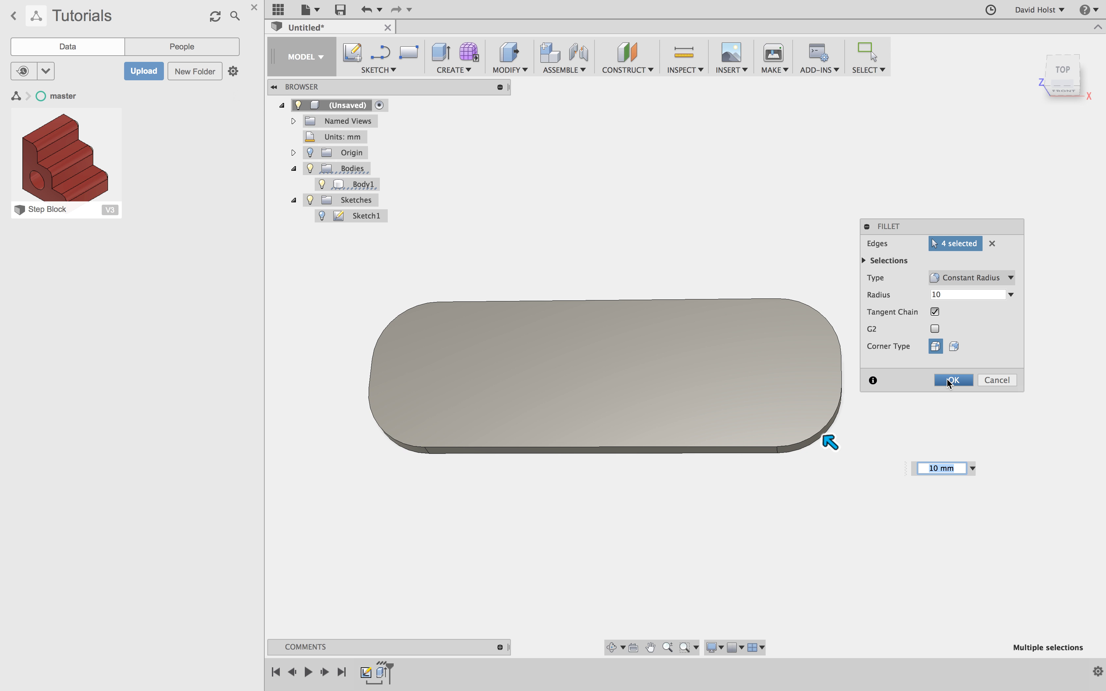
{"action": "left_click", "coordinate": [947, 380]}
{"action": "middle_click_drag", "start_coordinate": [544, 251], "coordinate": [549, 248], "text": "shift"}
Start a new sketch on the plate's top face.
{"action": "scroll", "coordinate": [422, 337], "scroll_direction": "up", "scroll_amount": 2}
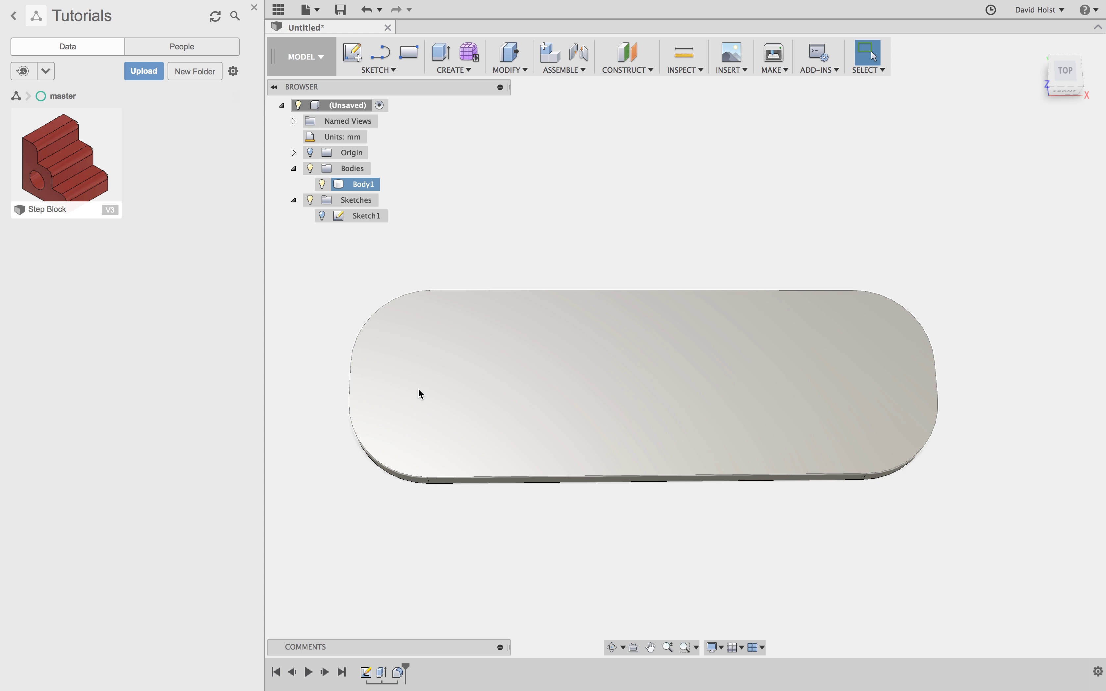
{"action": "left_click", "coordinate": [419, 392]}
{"action": "right_click", "coordinate": [418, 391]}
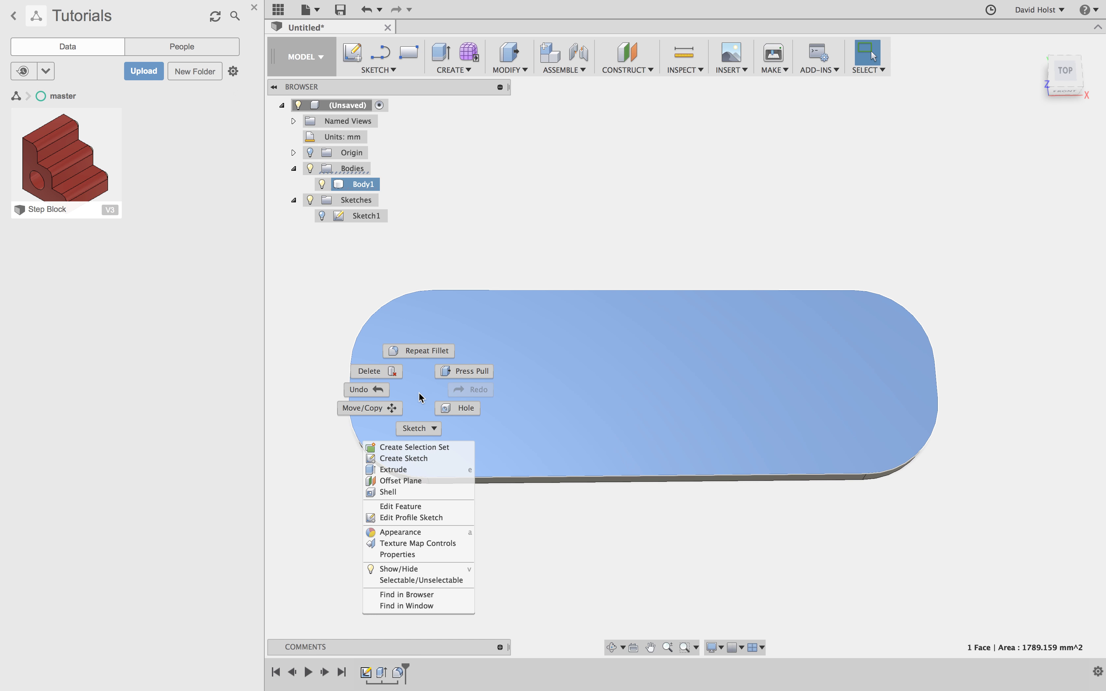
{"action": "left_click", "coordinate": [422, 458]}
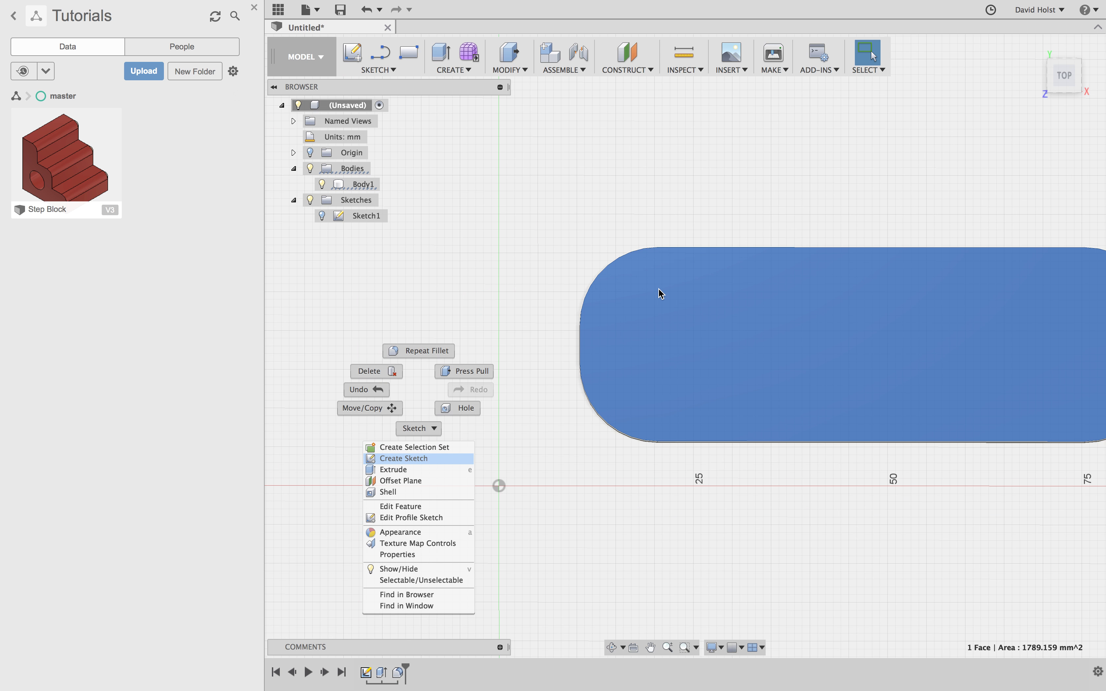
Draw a 6 mm diameter circle near the plate's left rounded end.
{"action": "scroll", "coordinate": [700, 286], "scroll_direction": "up", "scroll_amount": 2}
{"action": "middle_click_drag", "start_coordinate": [701, 289], "coordinate": [506, 276]}
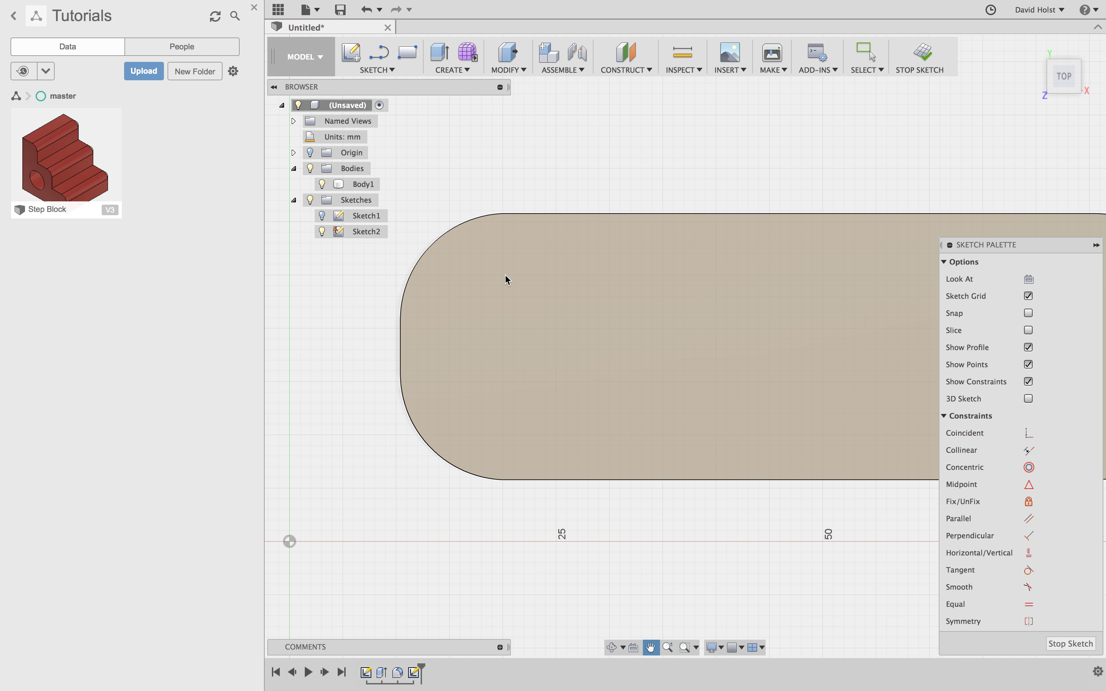
{"action": "key", "text": "c"}
{"action": "left_click", "coordinate": [480, 288]}
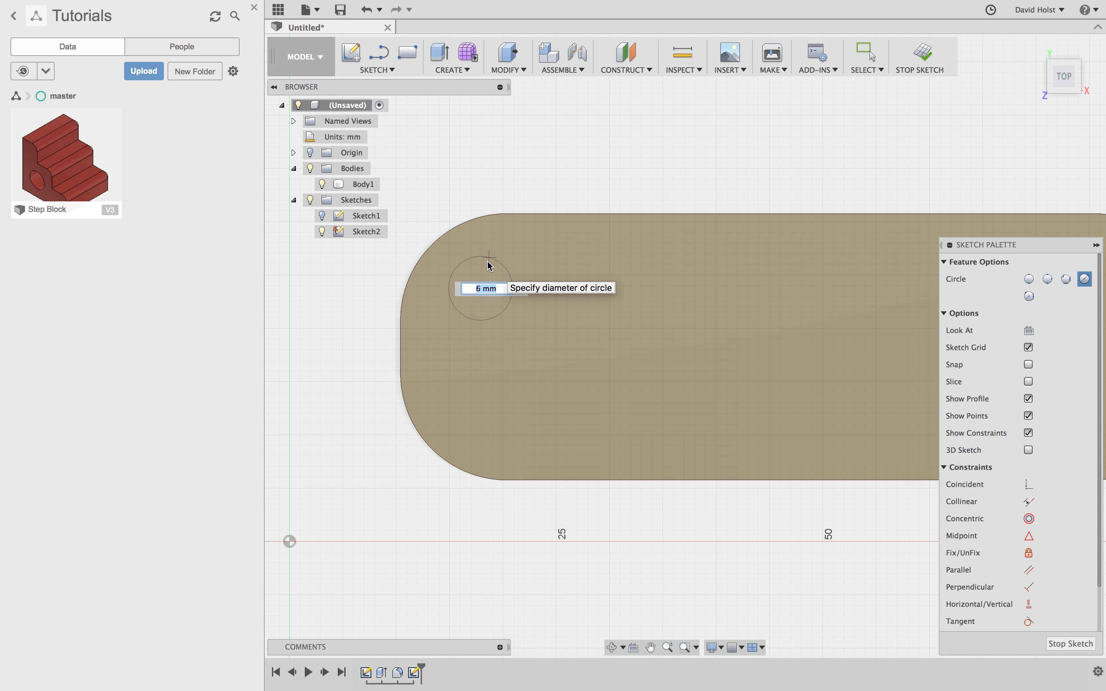
{"action": "key", "text": "Return"}
{"action": "key", "text": "Escape"}
{"action": "middle_click_drag", "start_coordinate": [504, 416], "coordinate": [508, 385], "text": "shift"}
Press Pull the 6 mm circle down through the plate as a cut.
{"action": "key", "text": "q"}
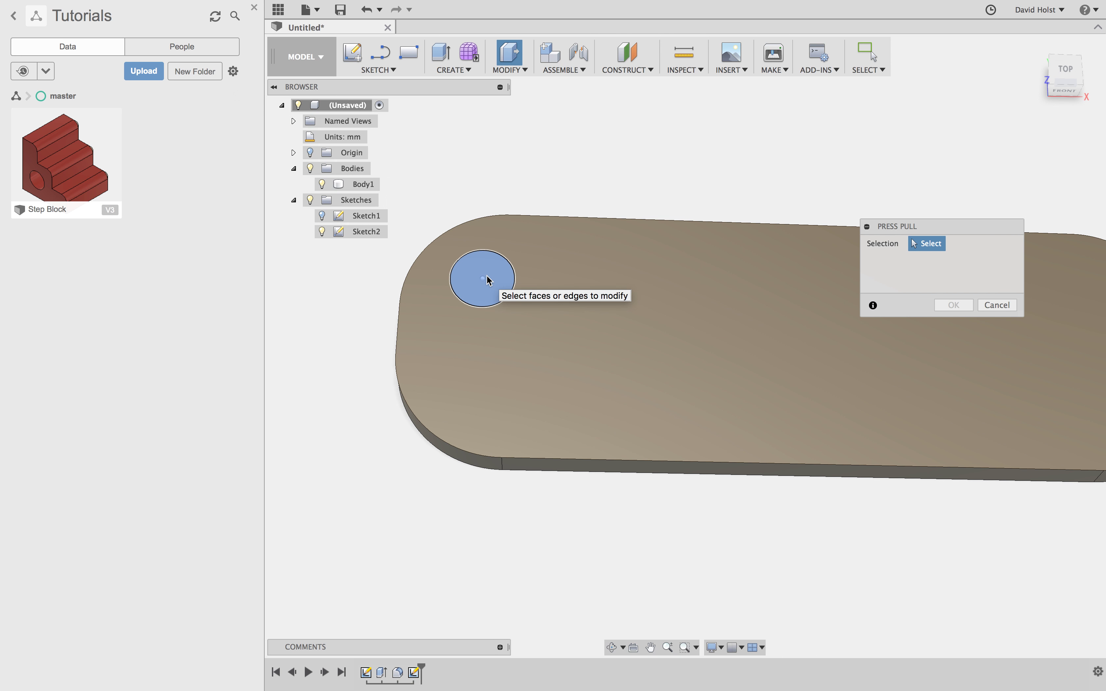
{"action": "left_click", "coordinate": [485, 273]}
{"action": "left_click_drag", "start_coordinate": [482, 272], "coordinate": [530, 451]}
{"action": "key", "text": "Return"}
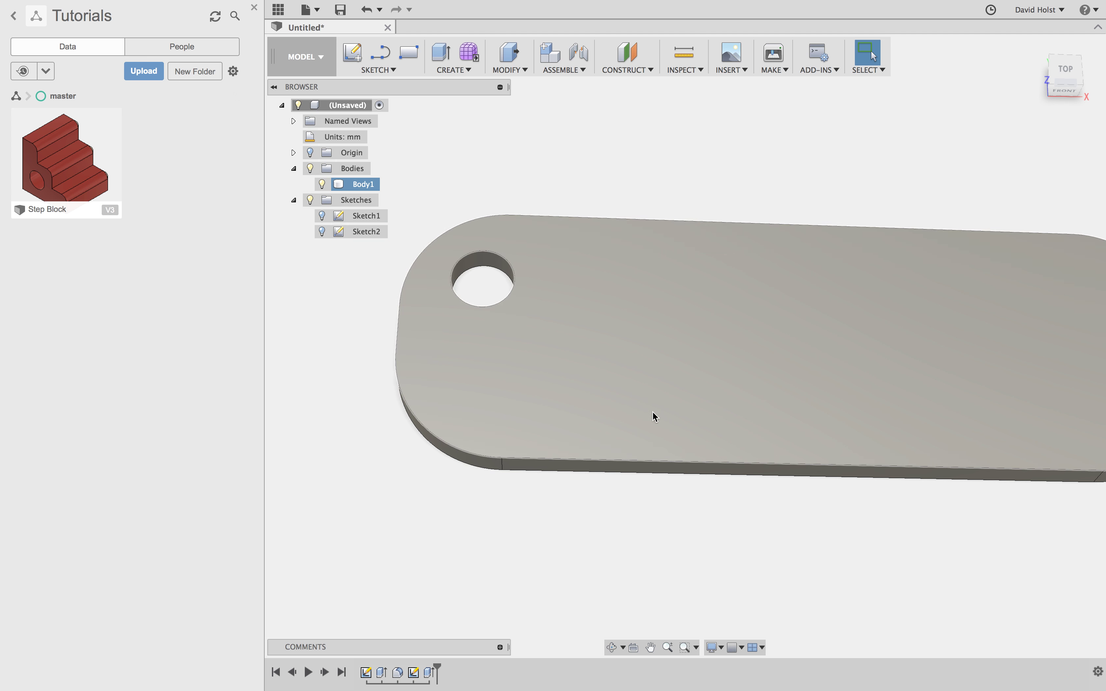
{"action": "middle_click_drag", "start_coordinate": [654, 417], "coordinate": [743, 380], "text": "shift"}
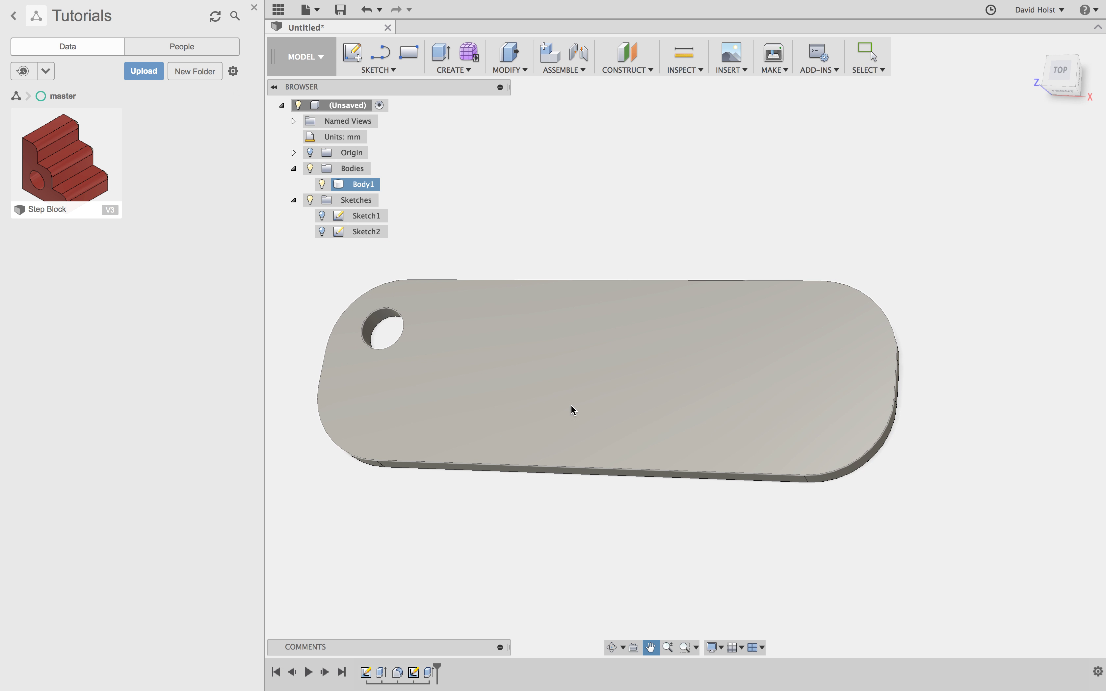
{"action": "key", "text": "Escape"}
{"action": "key", "text": "Escape"}
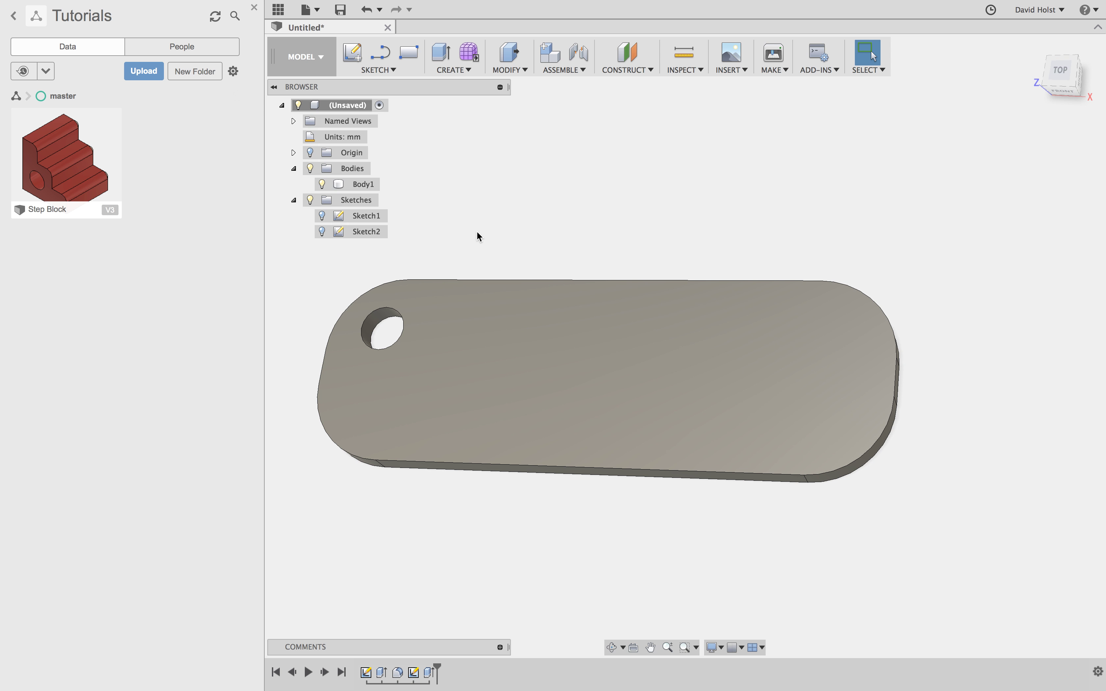
Create Sketch3 on the top face and project the face outline, including the hole.
{"action": "left_click", "coordinate": [357, 60]}
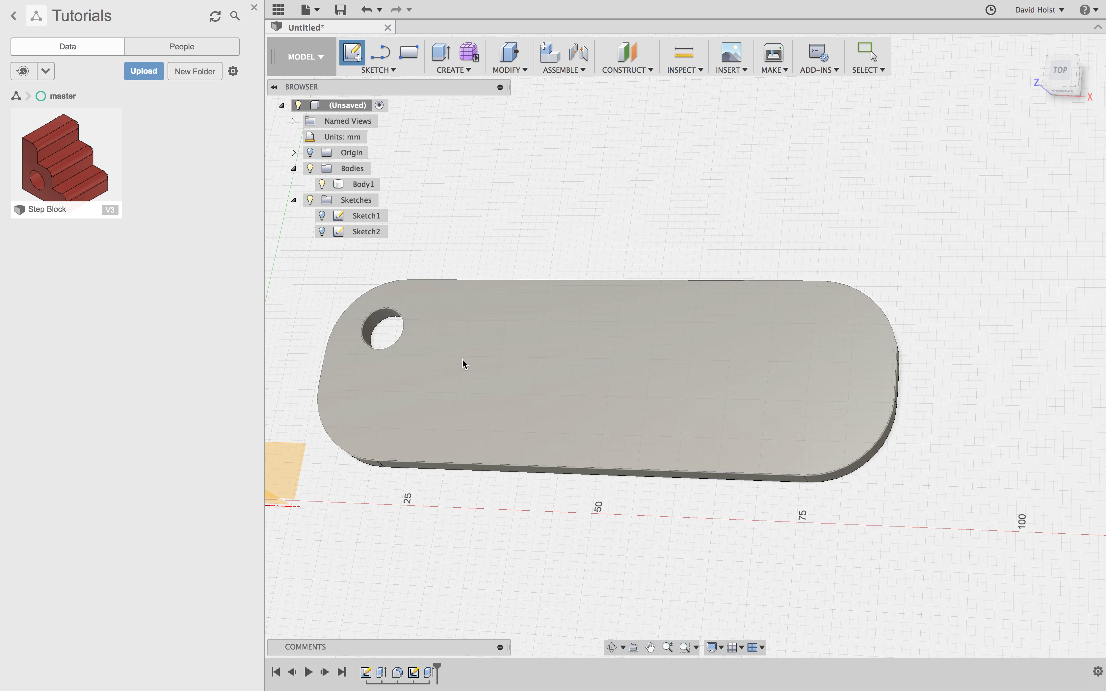
{"action": "left_click", "coordinate": [464, 361]}
{"action": "middle_click_drag", "start_coordinate": [781, 424], "coordinate": [581, 440]}
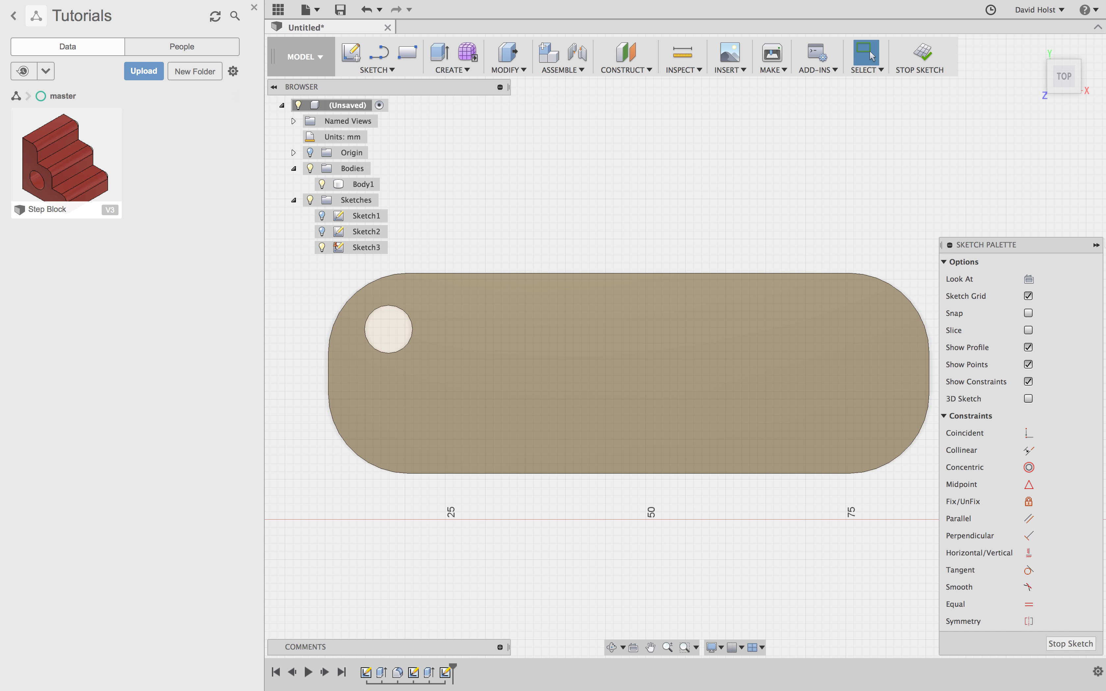
{"action": "scroll", "coordinate": [681, 272], "scroll_direction": "up", "scroll_amount": 2}
{"action": "scroll", "coordinate": [683, 274], "scroll_direction": "down", "scroll_amount": 1}
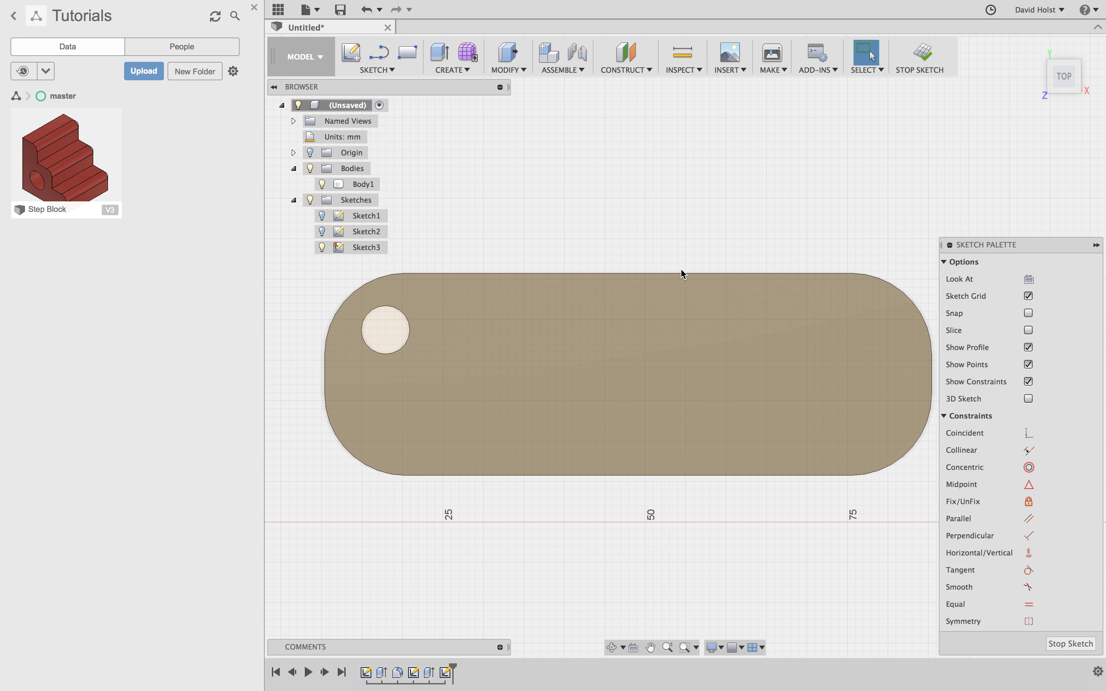
{"action": "key", "text": "p"}
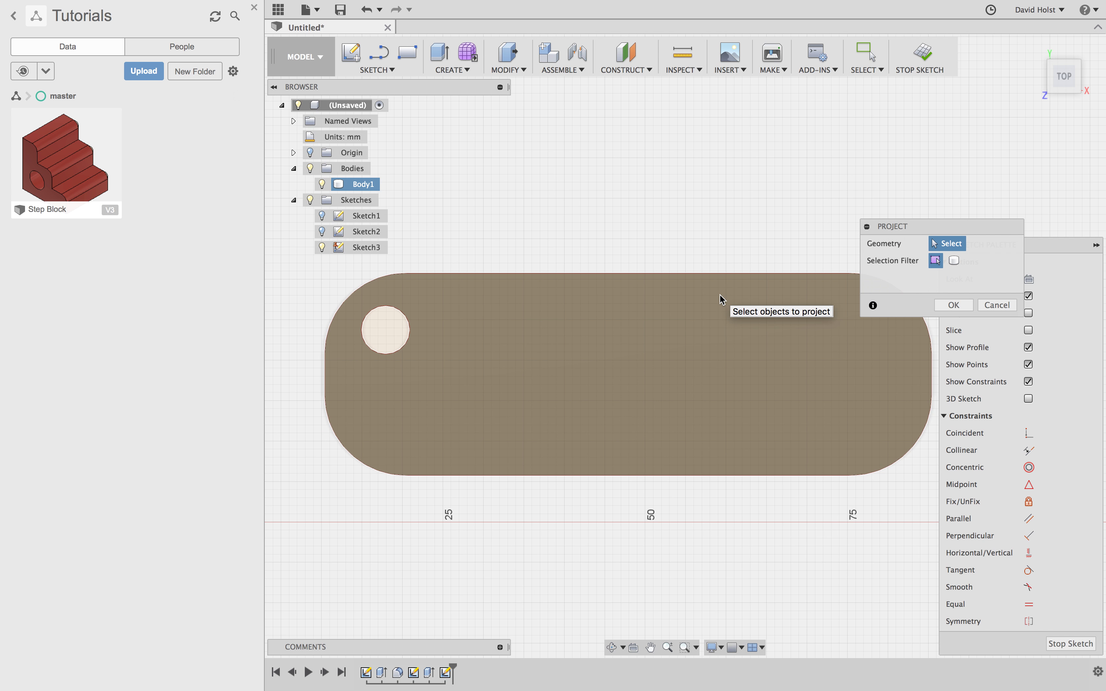
{"action": "left_click", "coordinate": [722, 300]}
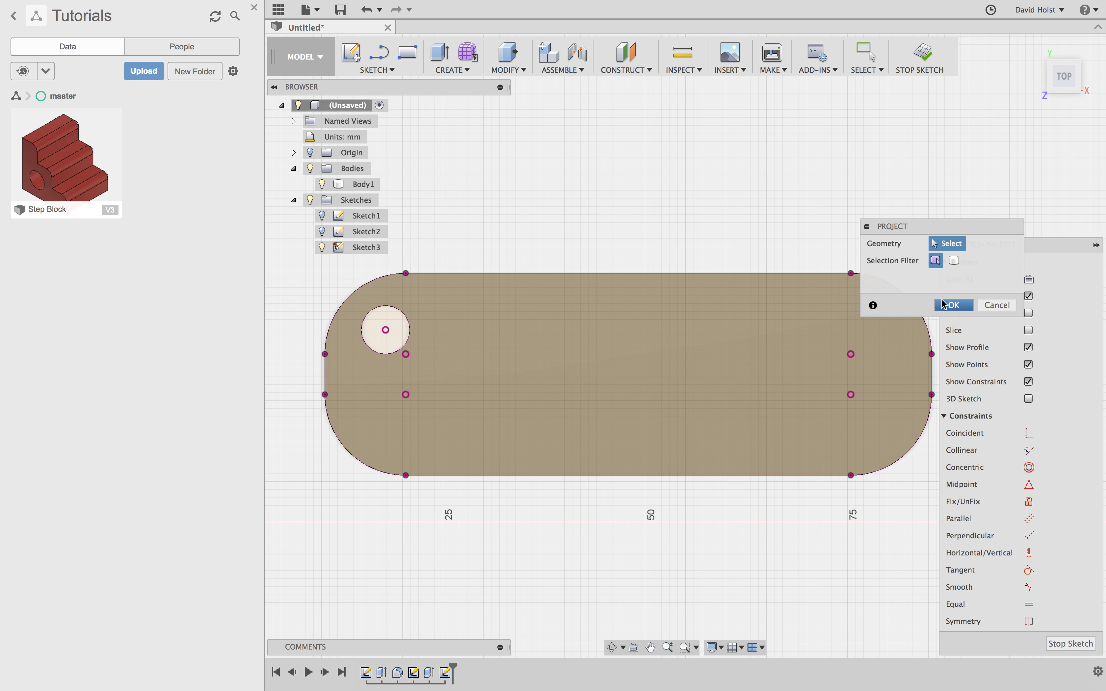
{"action": "left_click", "coordinate": [951, 305]}
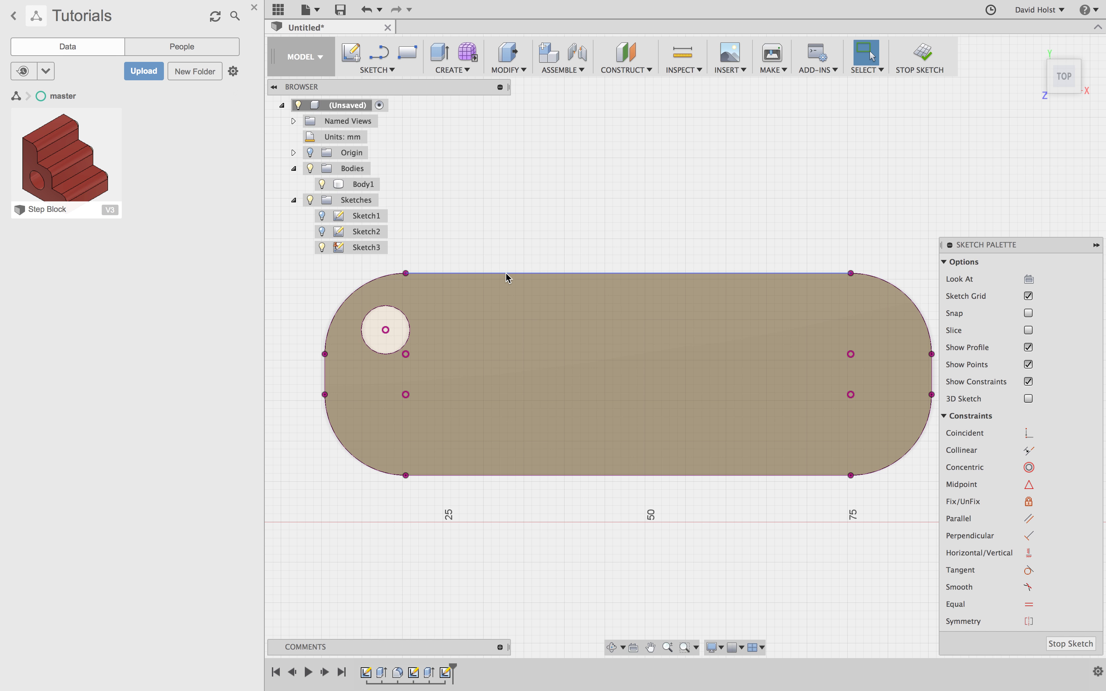
Select Sketch3 in the Browser's Sketches folder.
{"action": "left_click", "coordinate": [325, 249]}
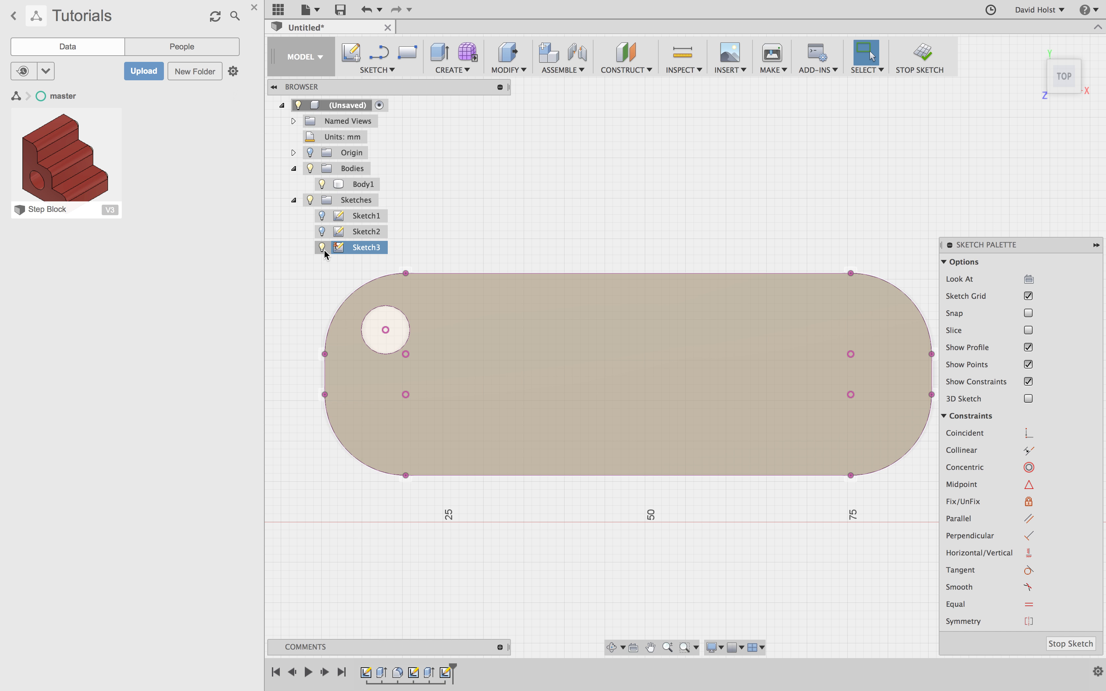
{"action": "left_click", "coordinate": [322, 247]}
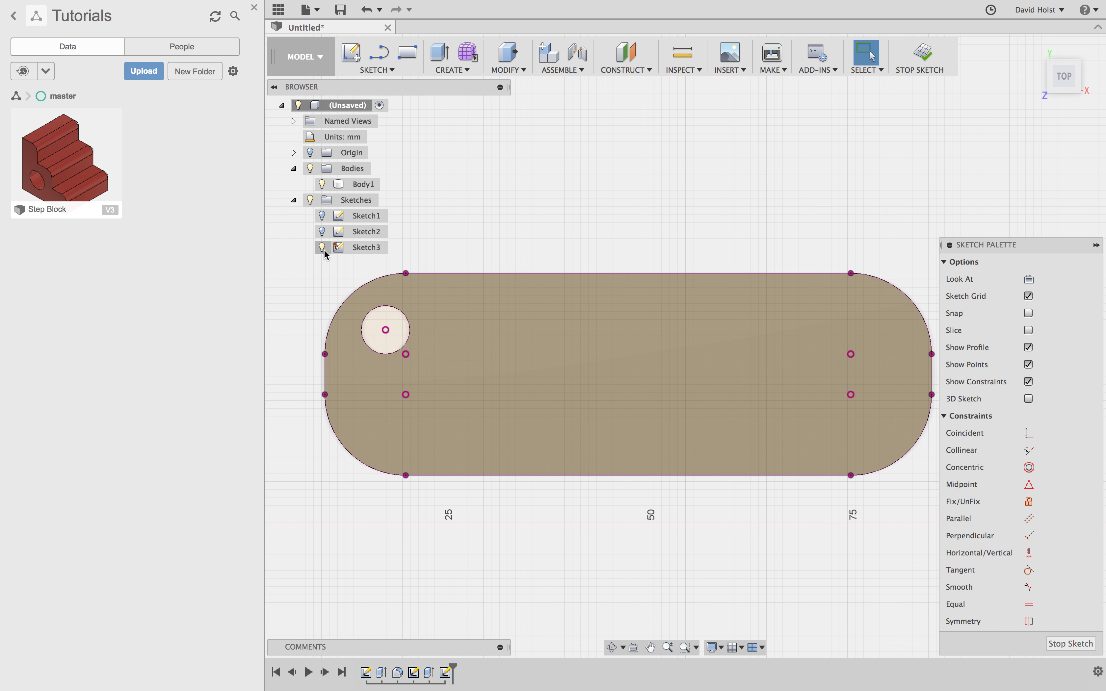
{"action": "left_click", "coordinate": [360, 249]}
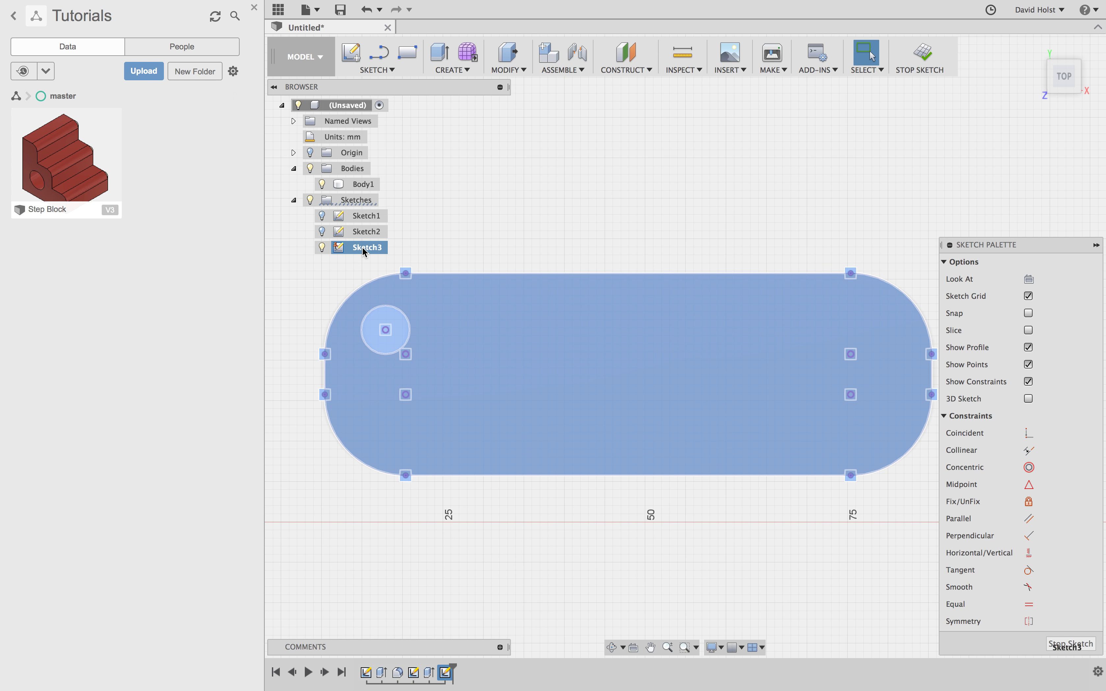
Save Sketch3 as a DXF named with the owner's surname plus 'keytag' on TSB USB DRV.
{"action": "right_click", "coordinate": [365, 253]}
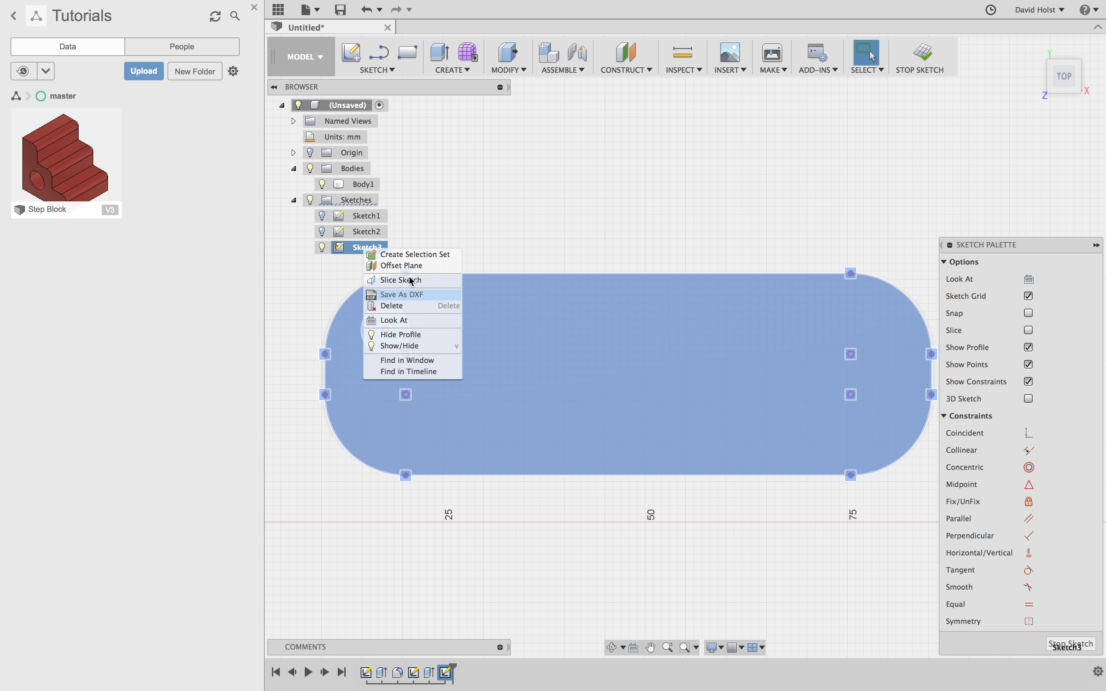
{"action": "left_click", "coordinate": [413, 298]}
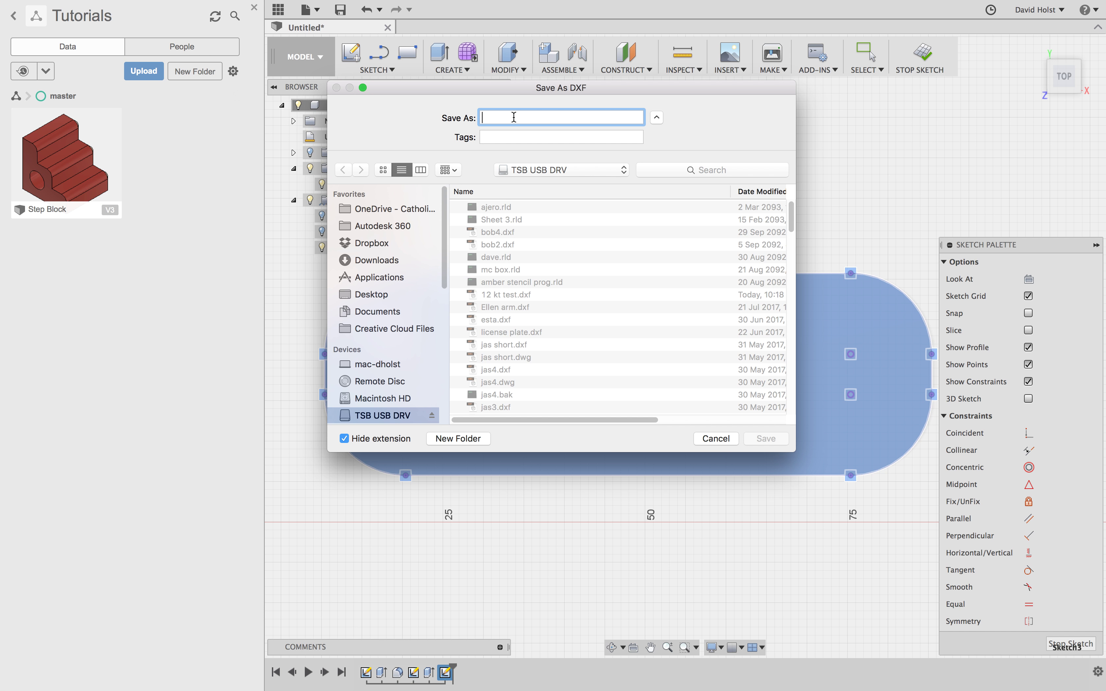
{"action": "type", "text": "holst"}
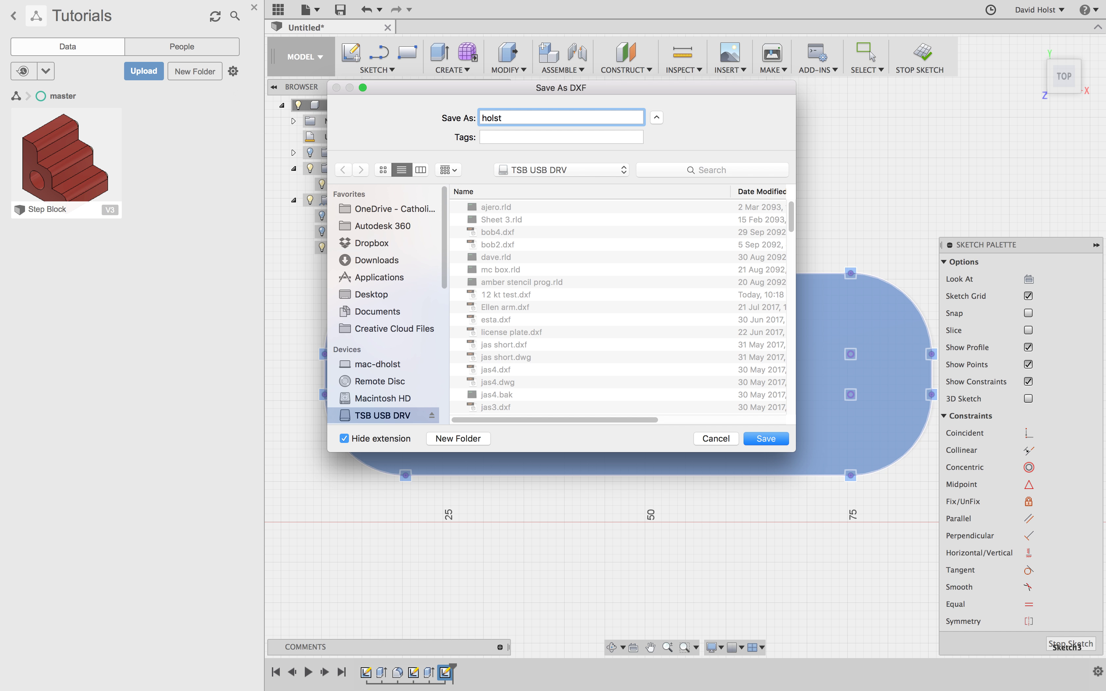
{"action": "type", "text": " keytag"}
{"action": "left_click", "coordinate": [784, 442]}
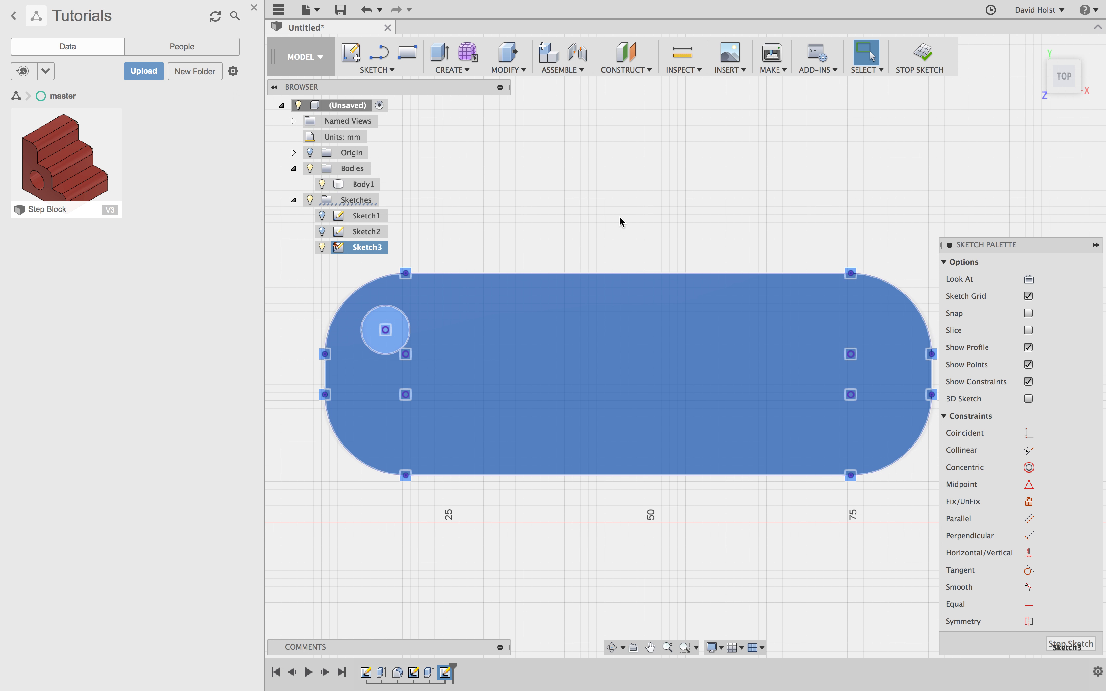
{"action": "left_click", "coordinate": [621, 220]}
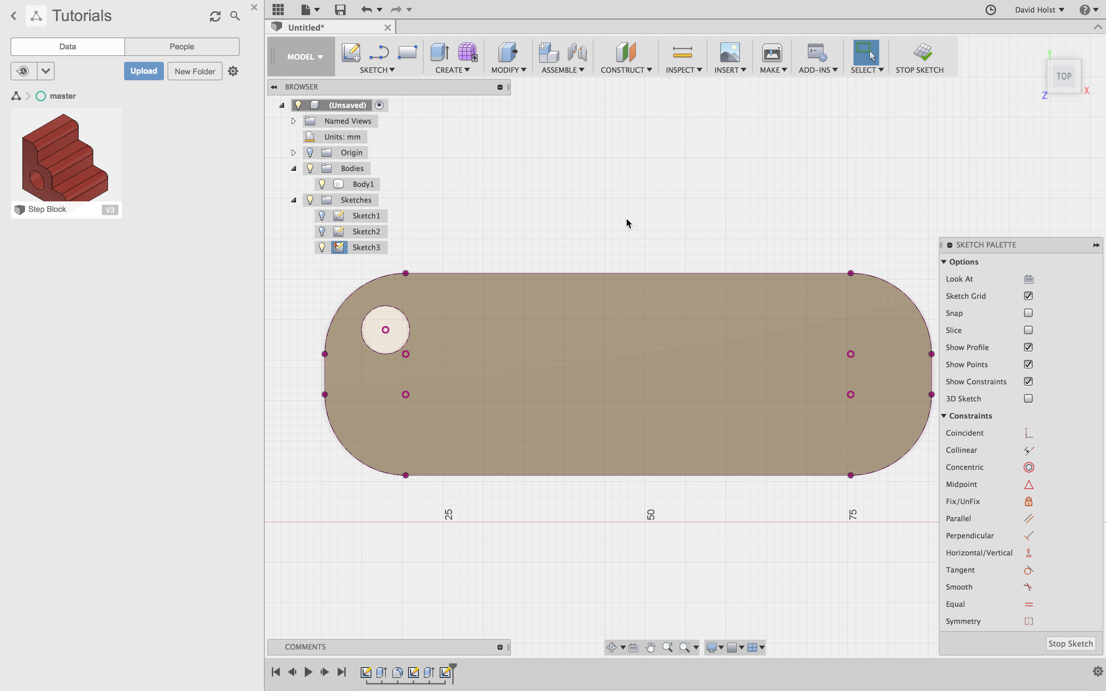
{"action": "mouse_move", "coordinate": [679, 4]}
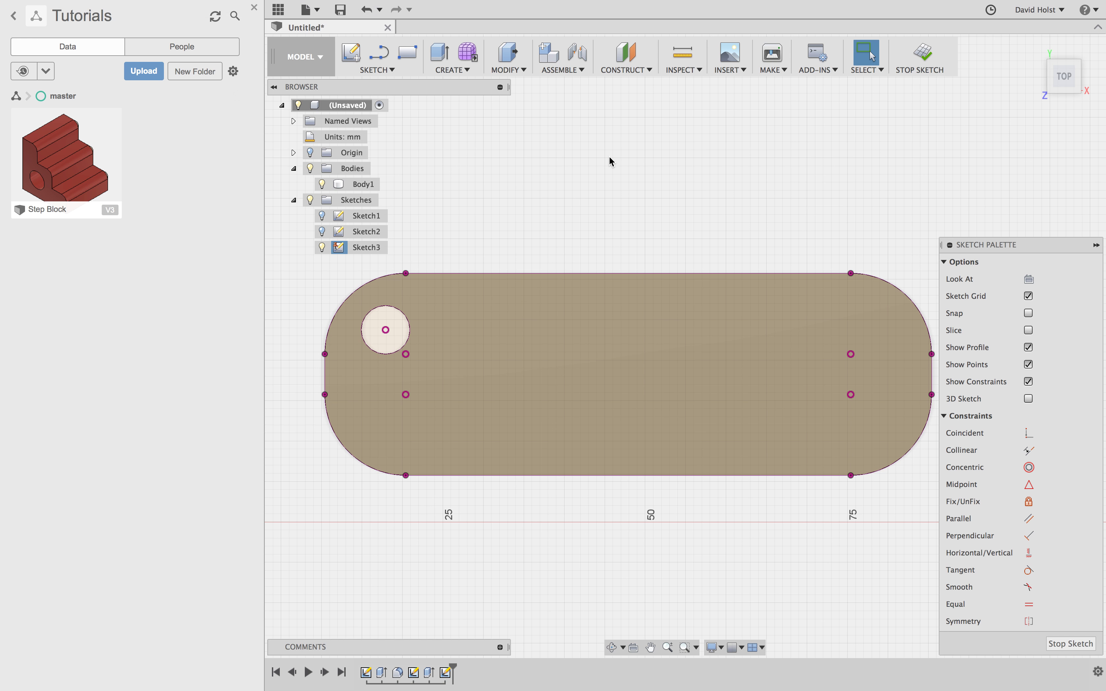